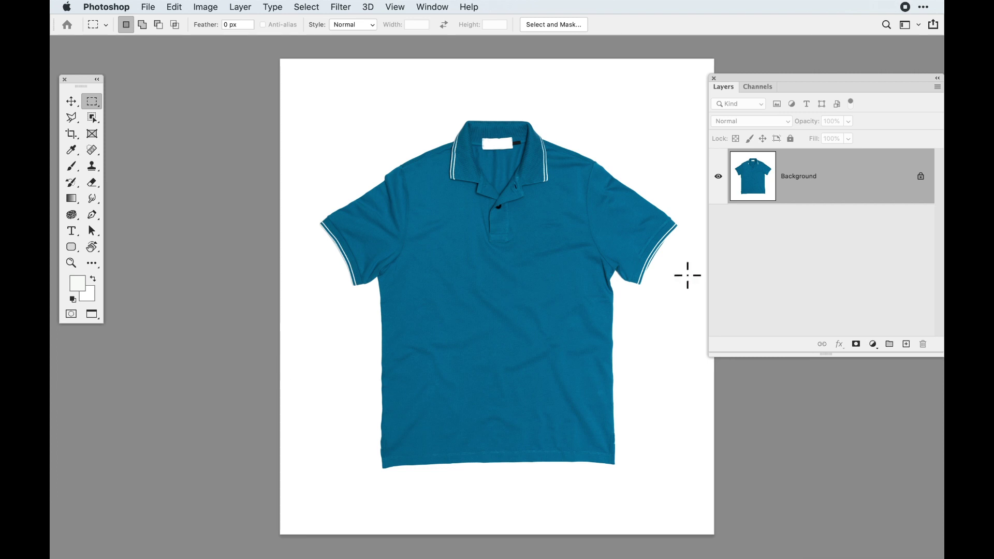
# - Add a new layer and marquee-select a small square in the white area above the shirt's sleeve on the collar's near side
pyautogui.click(906, 344)
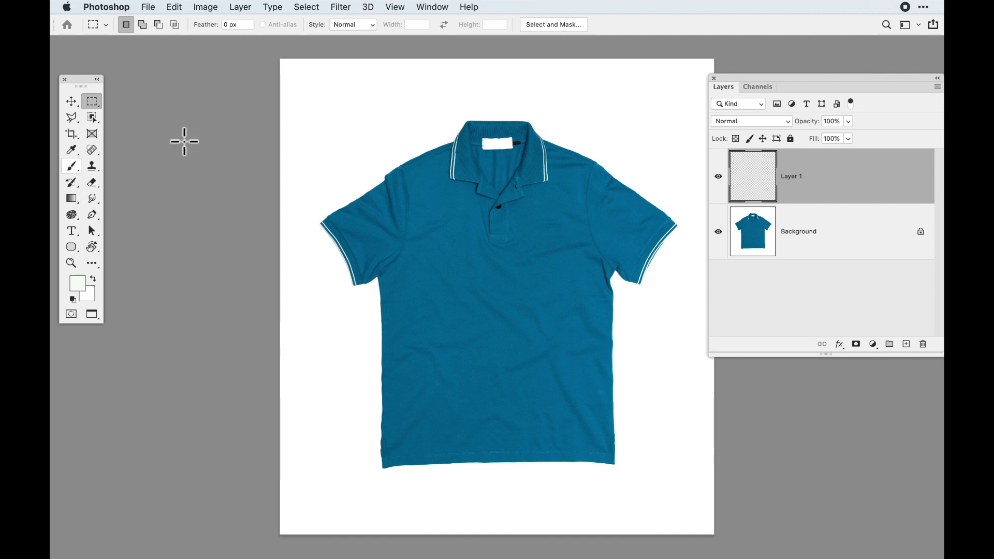
pyautogui.moveTo(317, 98); pyautogui.dragTo(365, 140)
# - Set the foreground color to PANTONE 1785 C from the PANTONE+ Solid Coated color library
pyautogui.click(79, 284)
pyautogui.moveTo(280, 332); pyautogui.dragTo(213, 138)
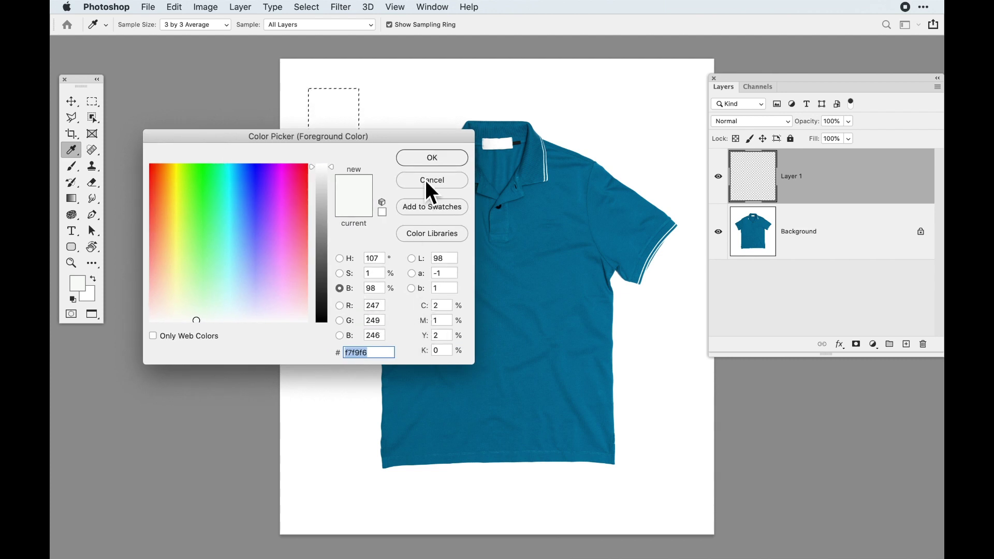
pyautogui.click(428, 234)
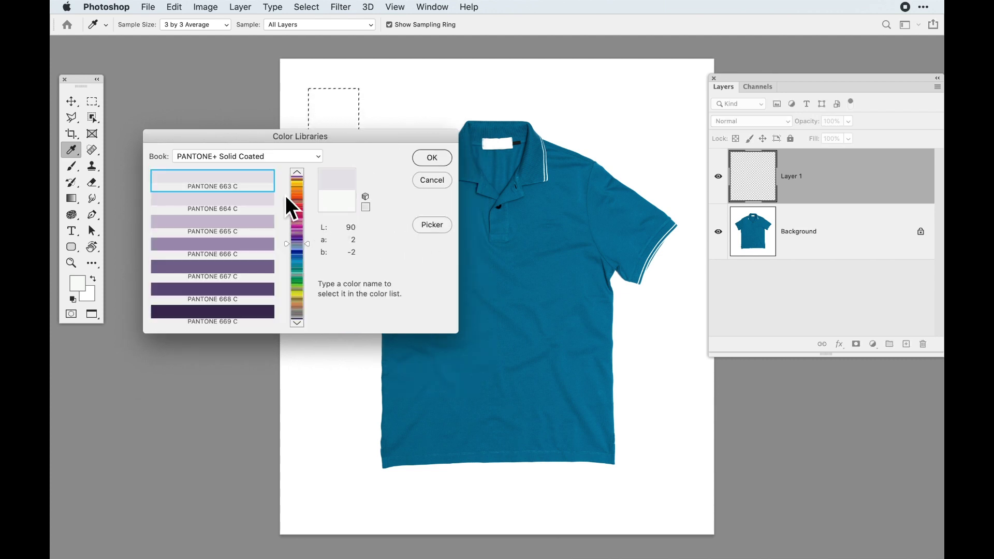
pyautogui.click(297, 226)
pyautogui.moveTo(301, 239); pyautogui.dragTo(304, 222)
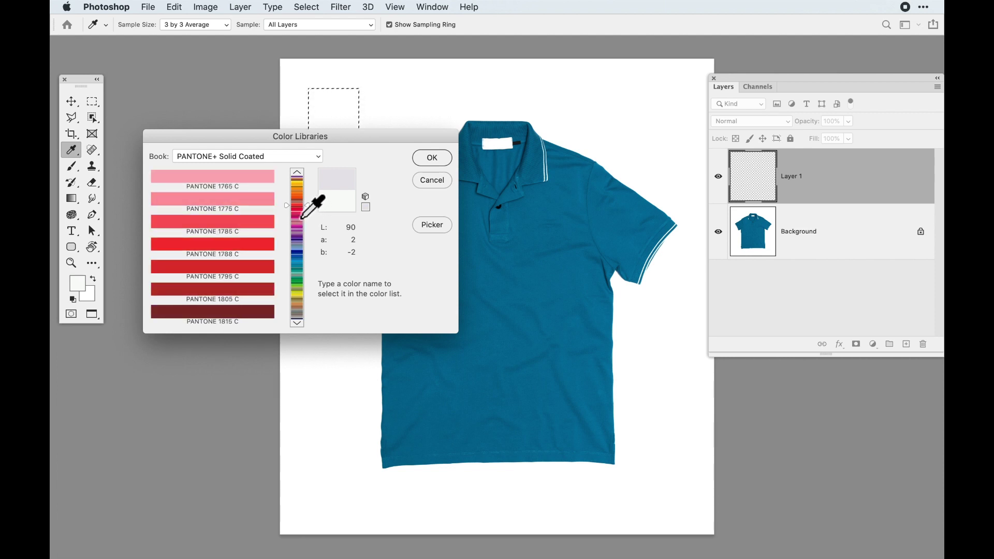
pyautogui.click(262, 251)
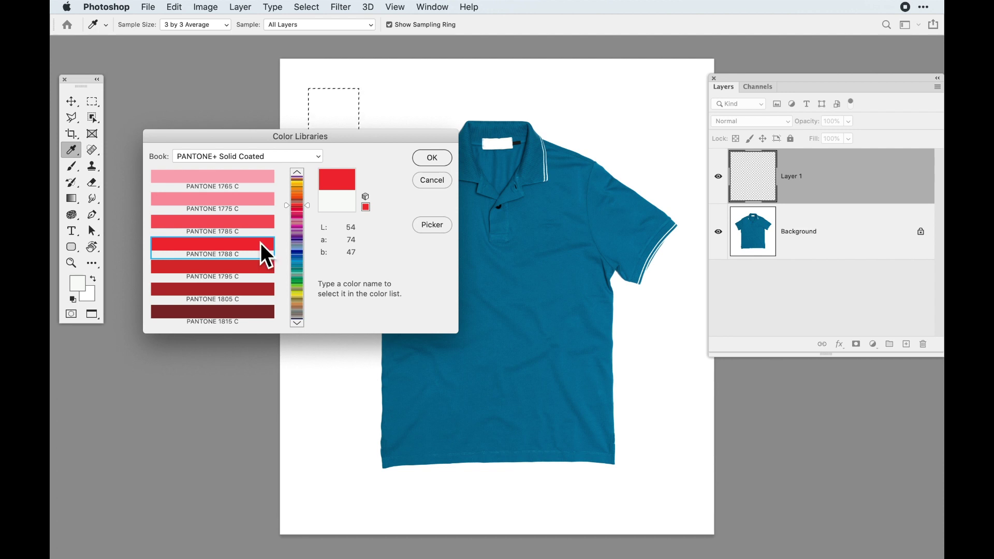
pyautogui.click(259, 230)
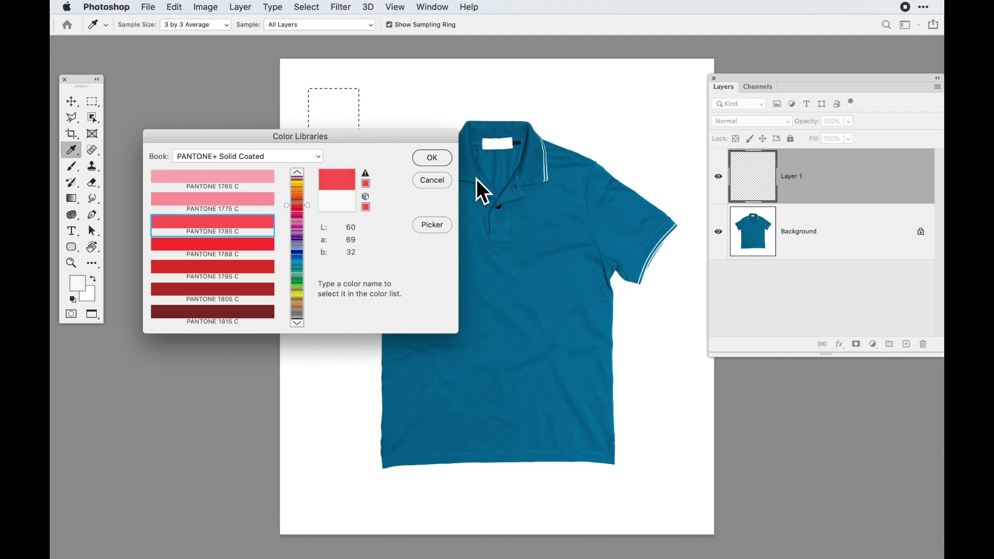
pyautogui.click(439, 162)
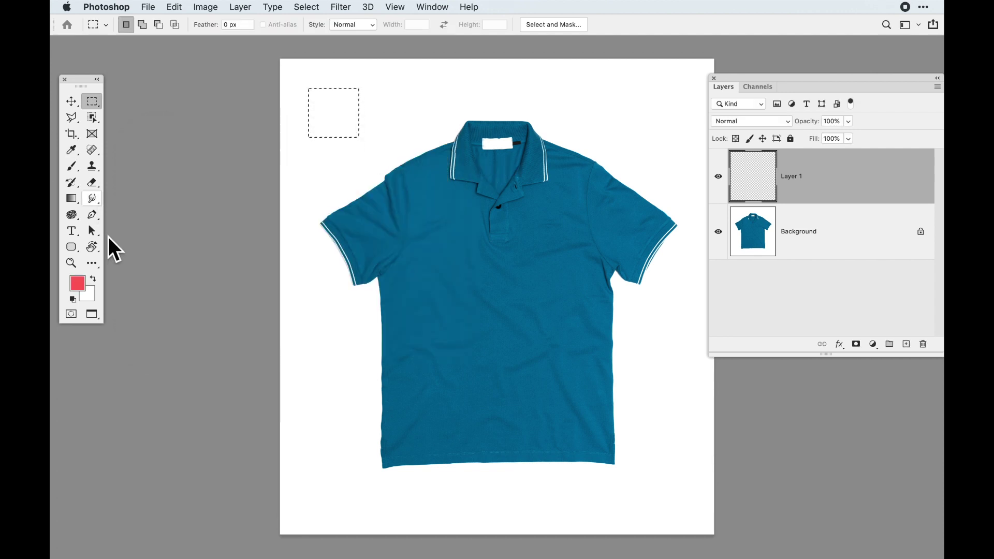
# - Review the available color library books and the foreground color's picker values, keeping PANTONE 1785 C
pyautogui.click(81, 286)
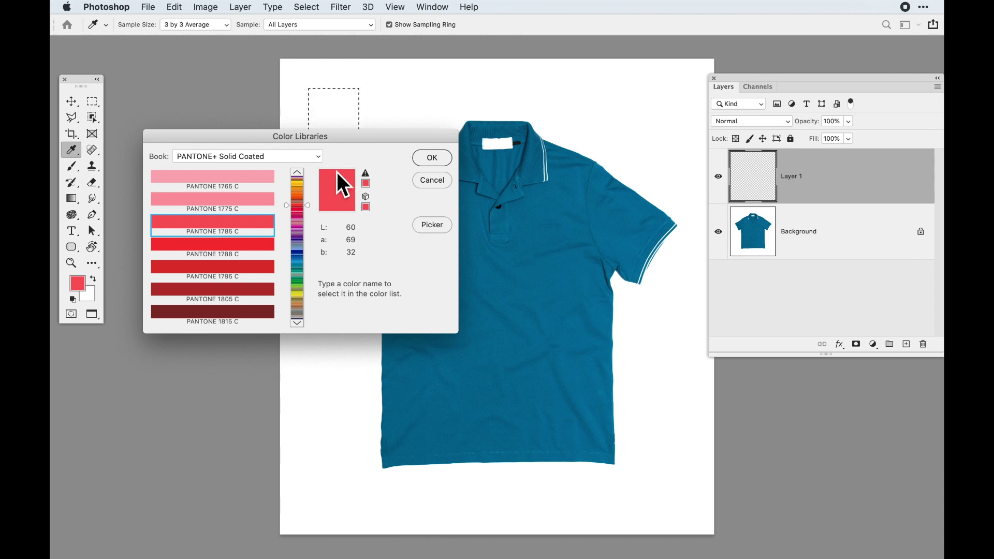
pyautogui.click(318, 157)
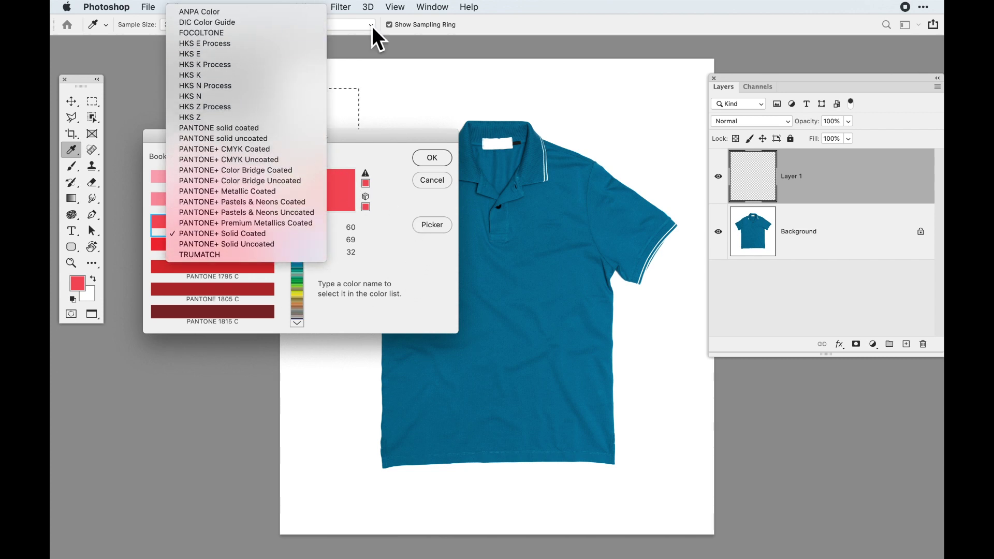
pyautogui.click(418, 220)
pyautogui.click(433, 230)
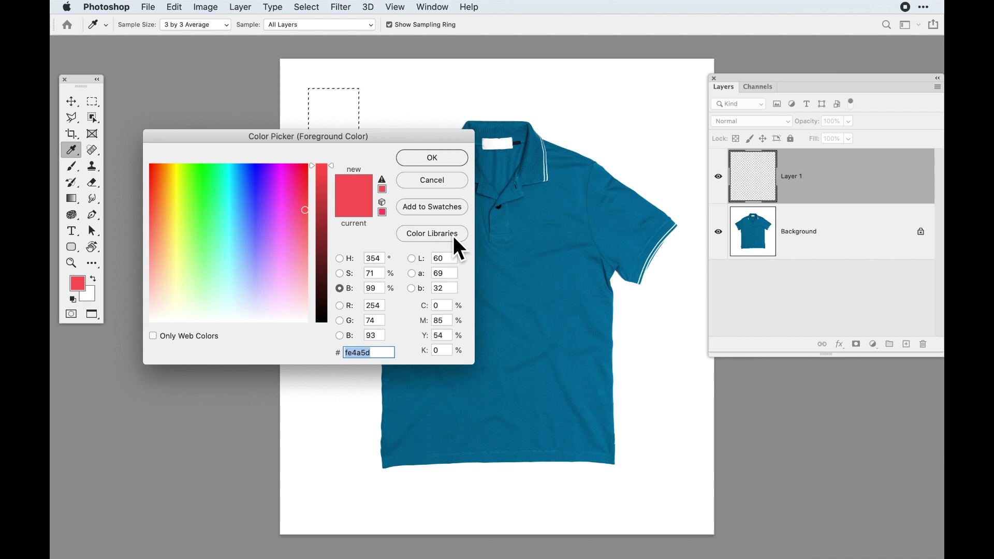
pyautogui.click(453, 235)
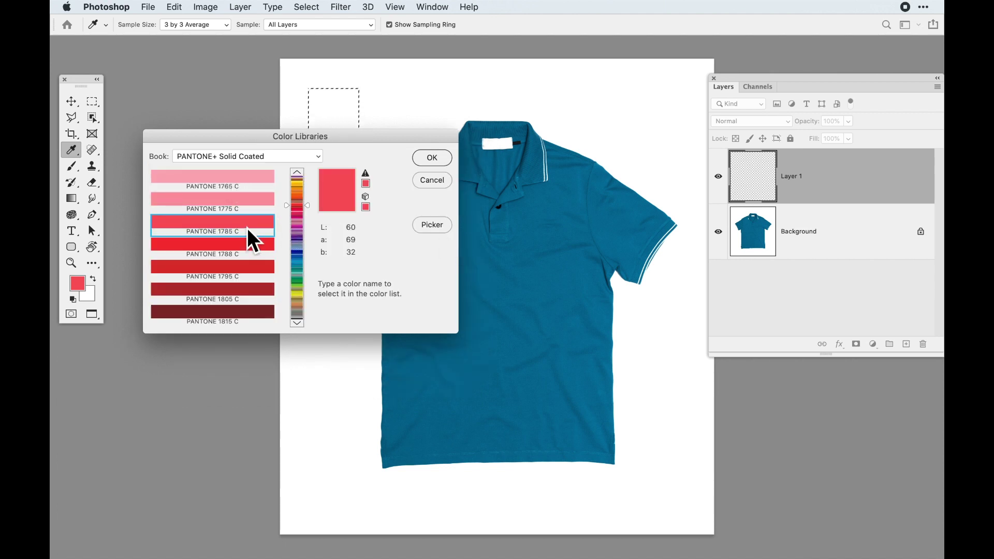
pyautogui.click(430, 158)
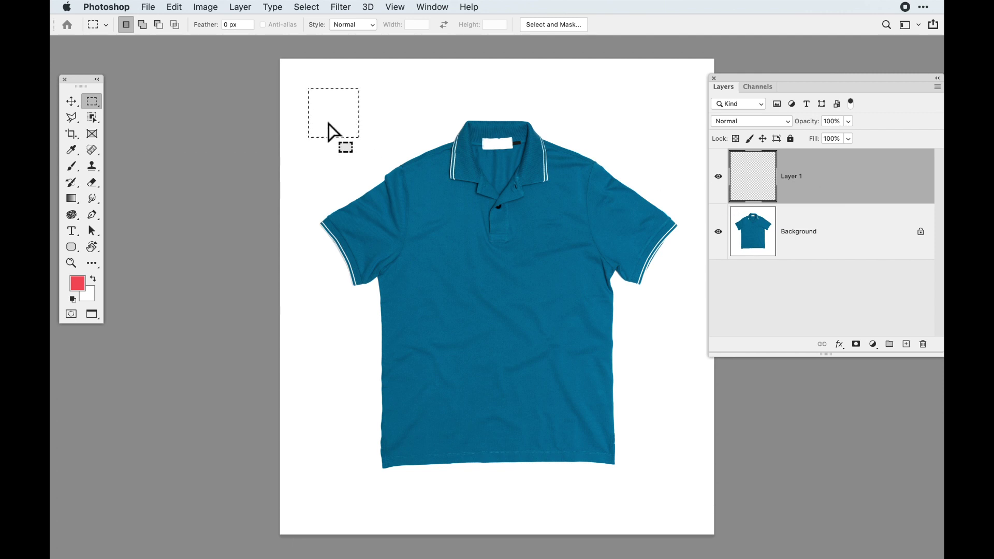
# - Fill the square selection on the new layer with the foreground color, deselect it, and activate the Move tool
pyautogui.hotkey('alt', 'BackSpace')
pyautogui.press('super+d')
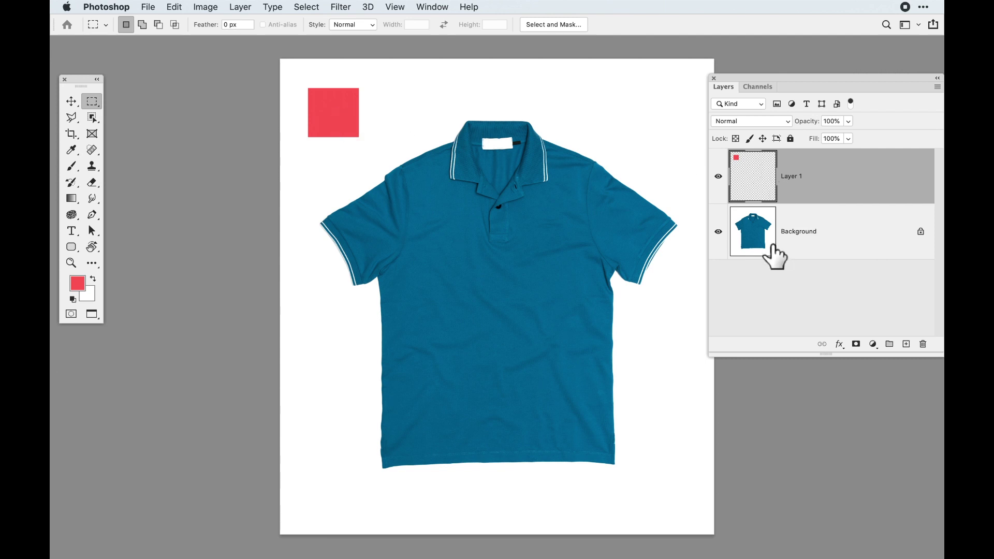
pyautogui.click(71, 102)
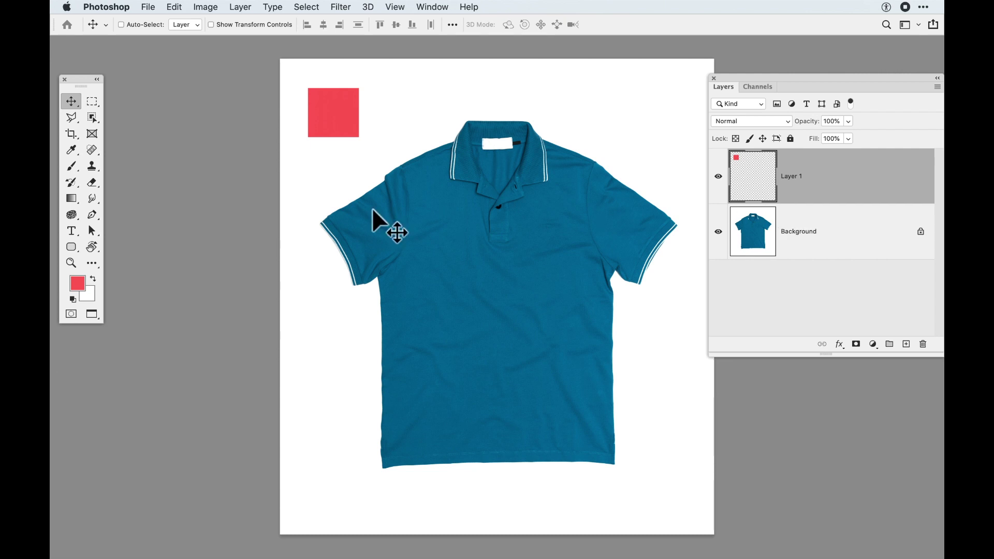
# - Paint a test scribble over the shirt on the Background layer with the Brush at 100% opacity, and undo it
pyautogui.press('b')
pyautogui.click(778, 253)
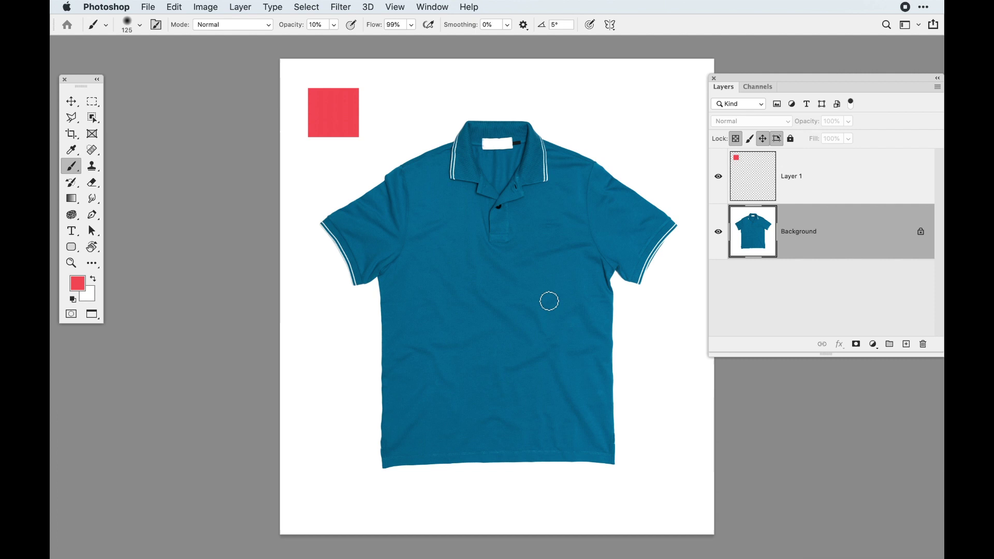
pyautogui.press('0')
pyautogui.moveTo(519, 324)
pyautogui.mouseDown()
pyautogui.moveTo(528, 378)
pyautogui.moveTo(484, 300)
pyautogui.moveTo(523, 367)
pyautogui.moveTo(479, 329)
pyautogui.moveTo(487, 362)
pyautogui.moveTo(465, 347)
pyautogui.moveTo(474, 371)
pyautogui.mouseUp()
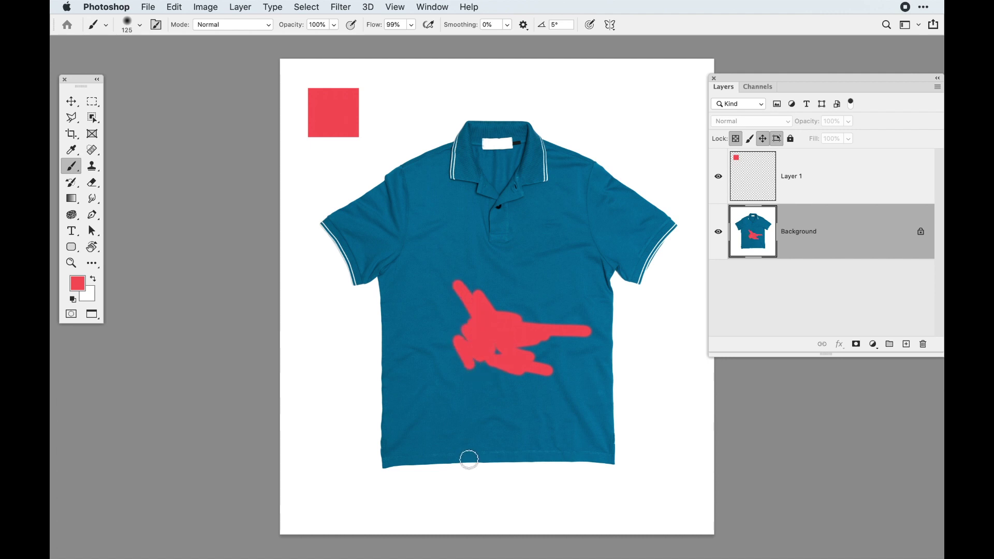
pyautogui.press('super+z')
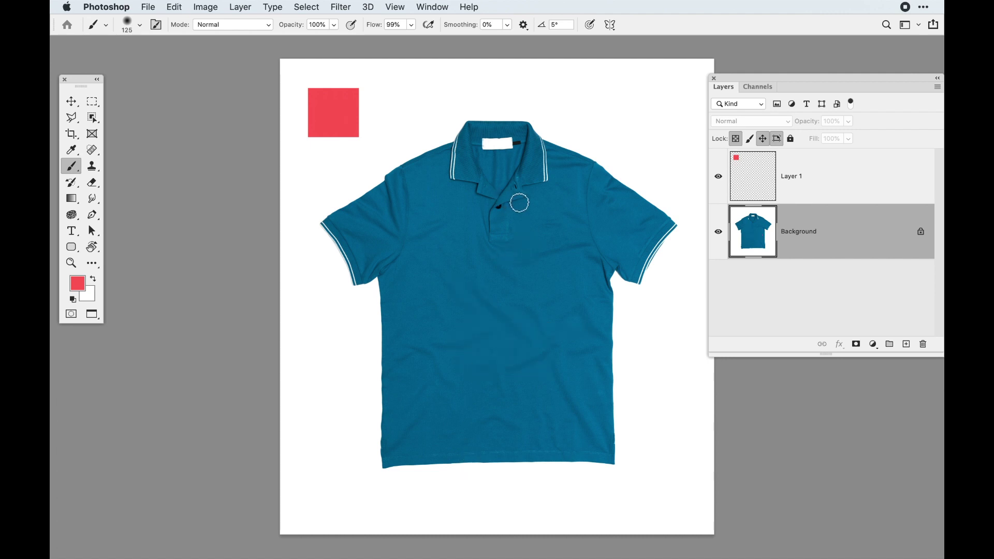
# - Rename the red square's layer as "Color swatch" and make the Background layer active with the Move tool
pyautogui.doubleClick(792, 177)
pyautogui.write('Color swatch')
pyautogui.press('Return')
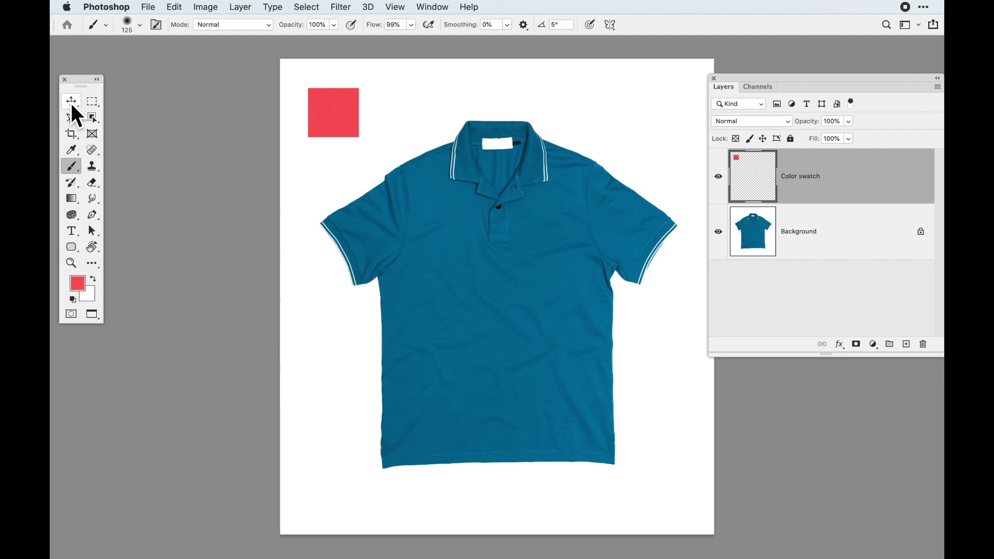
pyautogui.click(72, 103)
pyautogui.click(844, 241)
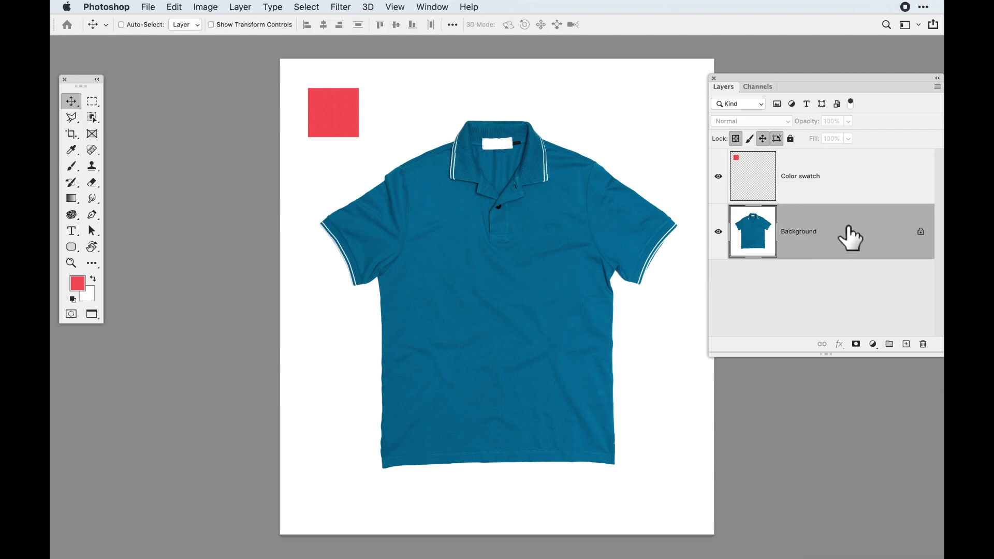
# - Try a Curves adjustment layer above the Background by editing its Red channel, and delete the layer
pyautogui.click(874, 344)
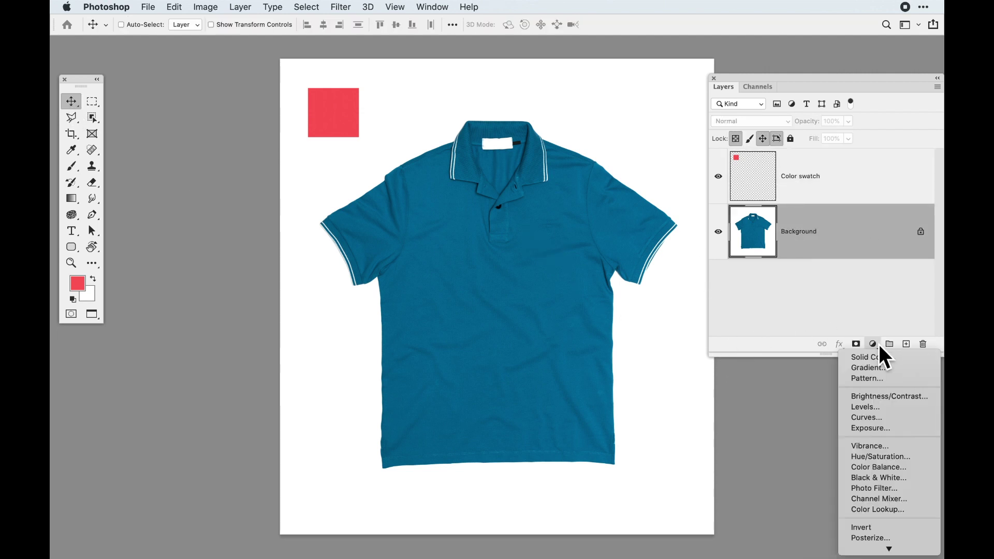
pyautogui.click(878, 421)
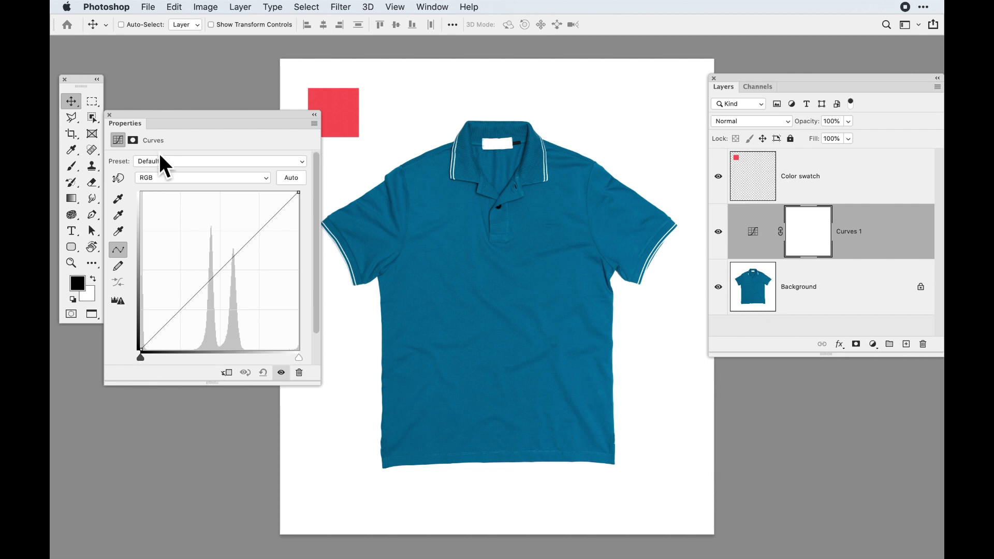
pyautogui.click(161, 178)
pyautogui.click(171, 188)
pyautogui.moveTo(195, 295); pyautogui.dragTo(222, 281)
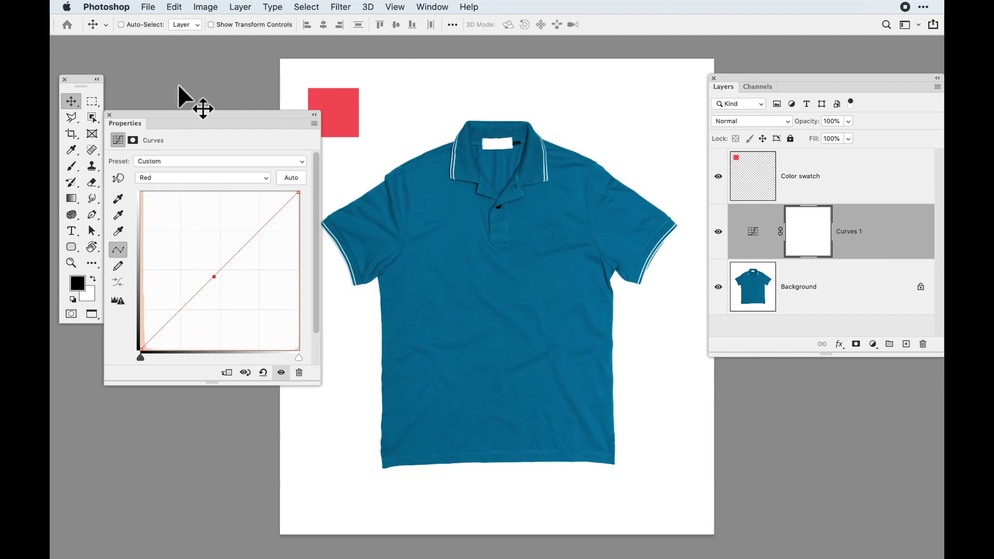
pyautogui.click(109, 114)
pyautogui.moveTo(856, 238); pyautogui.dragTo(925, 345)
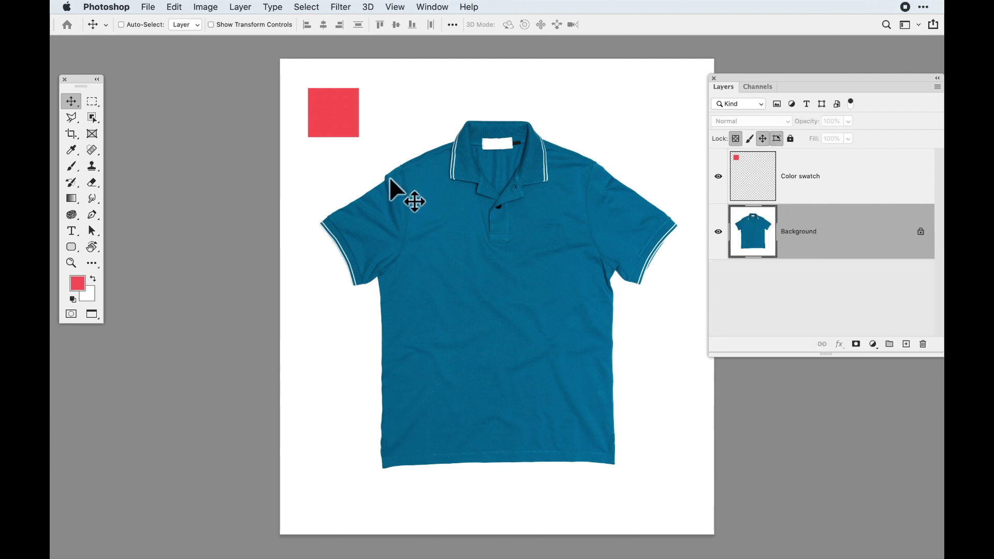
# - Show the Info readout and place it in the empty space beside the shirt image
pyautogui.click(438, 9)
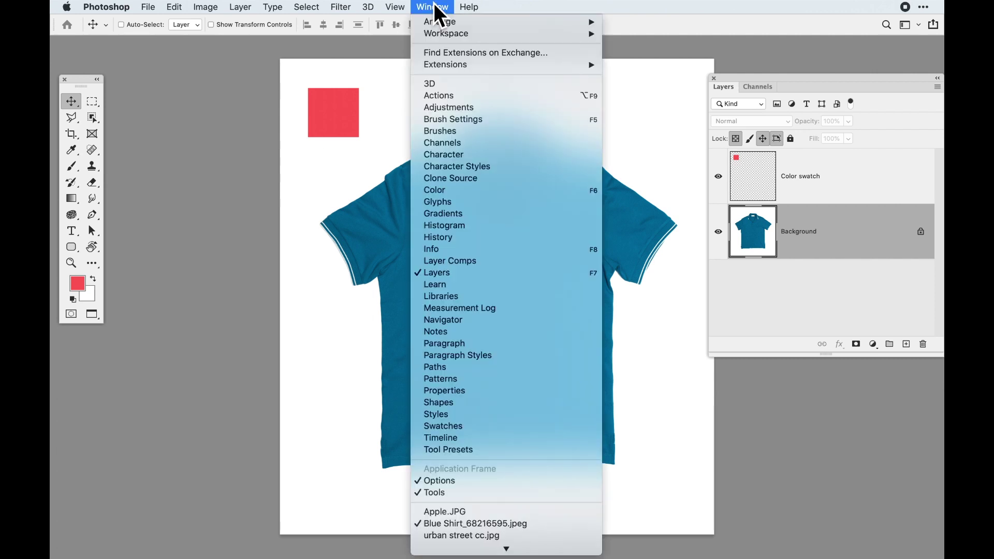
pyautogui.click(452, 252)
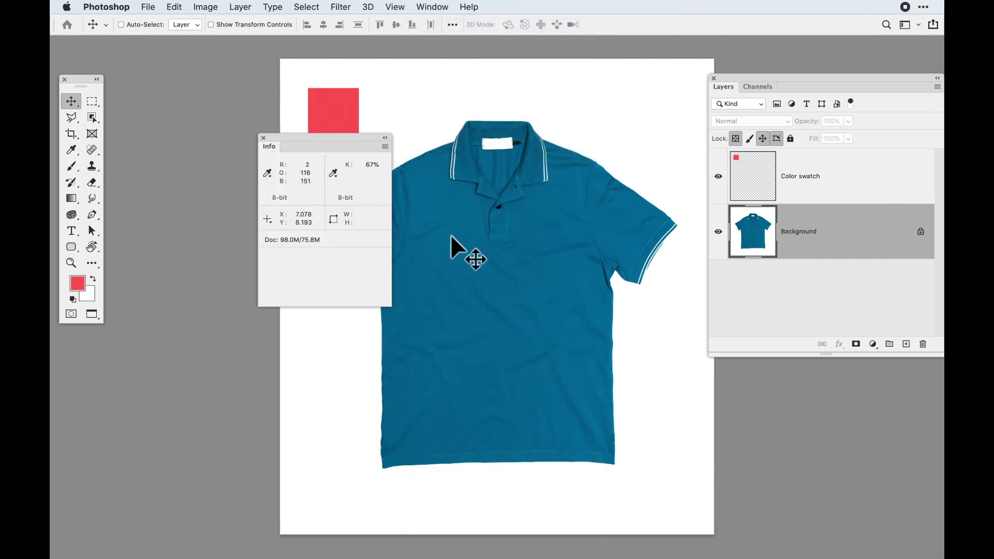
pyautogui.moveTo(330, 148); pyautogui.dragTo(209, 179)
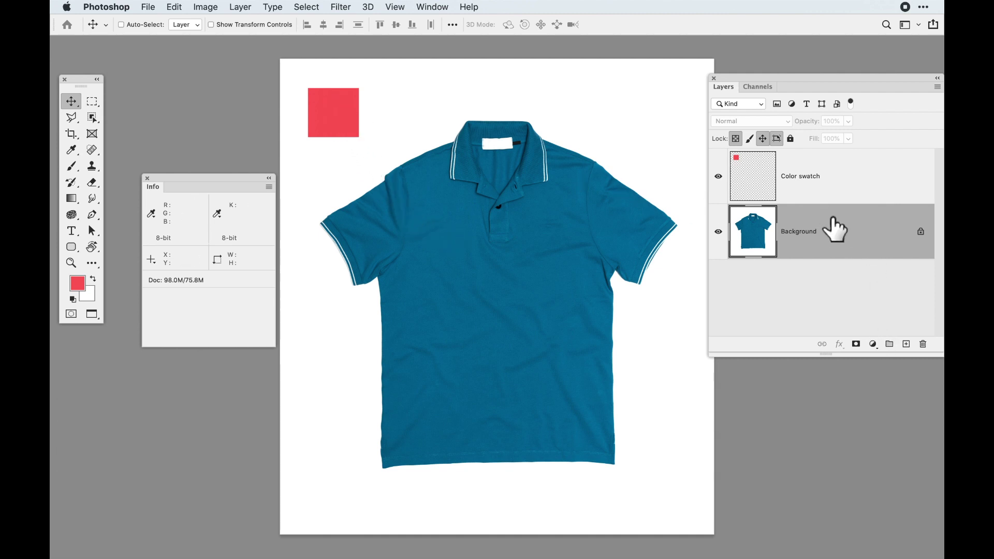
# - Add a Hue/Saturation adjustment layer above the Background with Hue set to -180, and close its settings
pyautogui.click(880, 351)
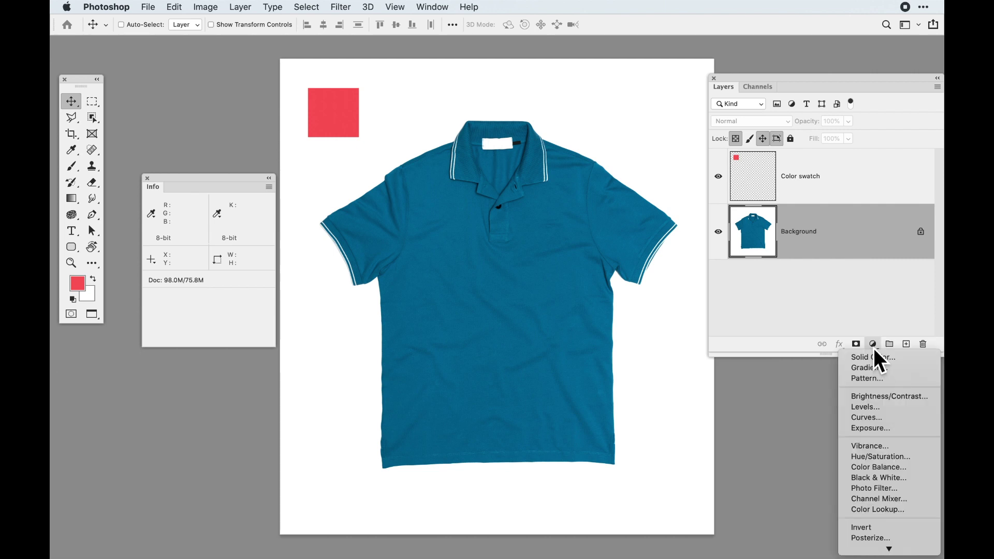
pyautogui.click(884, 459)
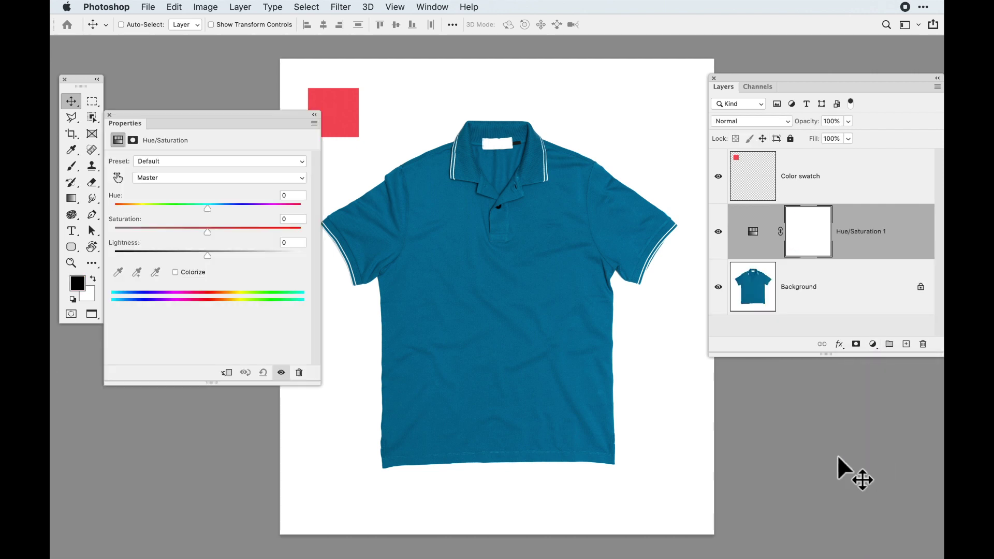
pyautogui.moveTo(208, 212); pyautogui.dragTo(114, 206)
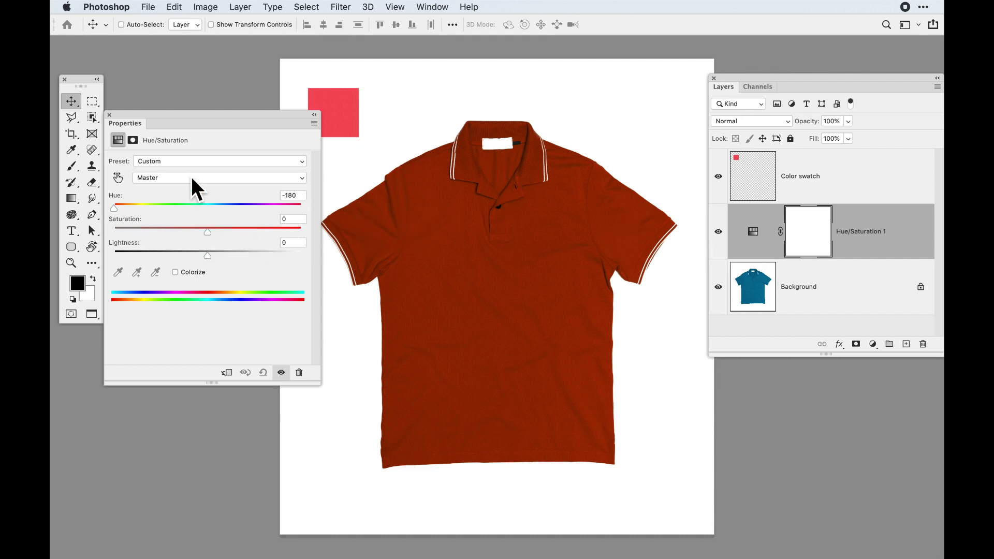
pyautogui.click(109, 115)
# - Reposition the Info readout, select the Color swatch layer, and examine the RGB values of the red square
pyautogui.moveTo(215, 179); pyautogui.dragTo(216, 142)
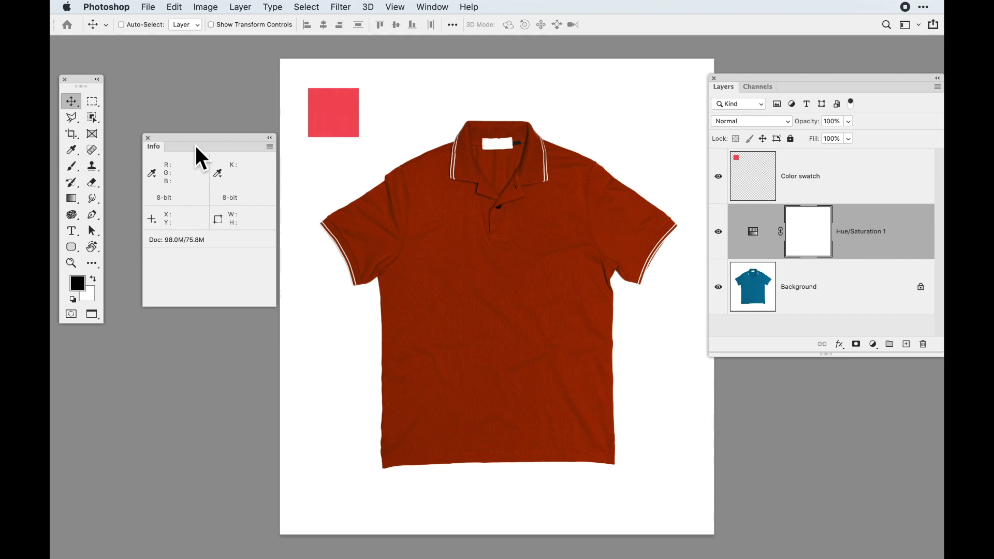
pyautogui.click(869, 184)
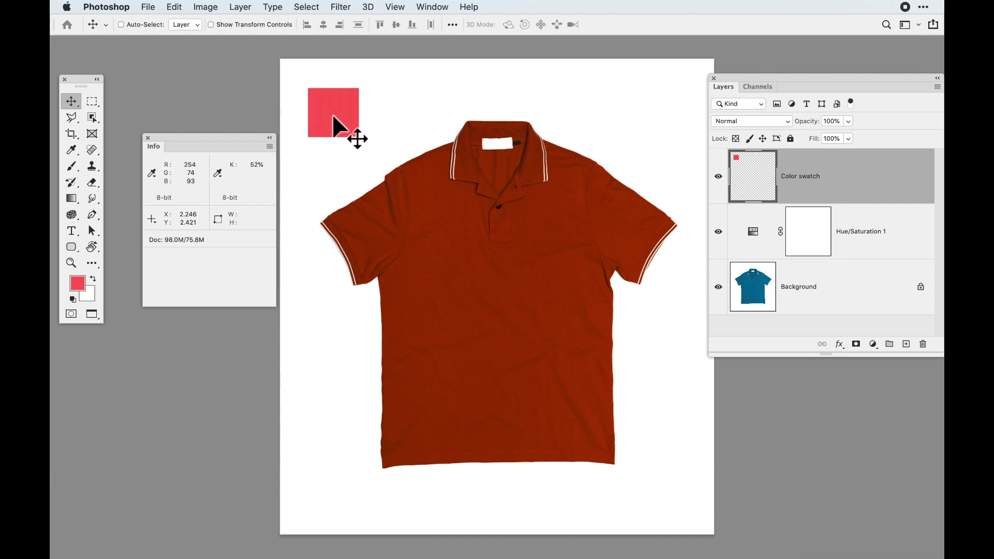
pyautogui.hscroll(-3, 332, 116)
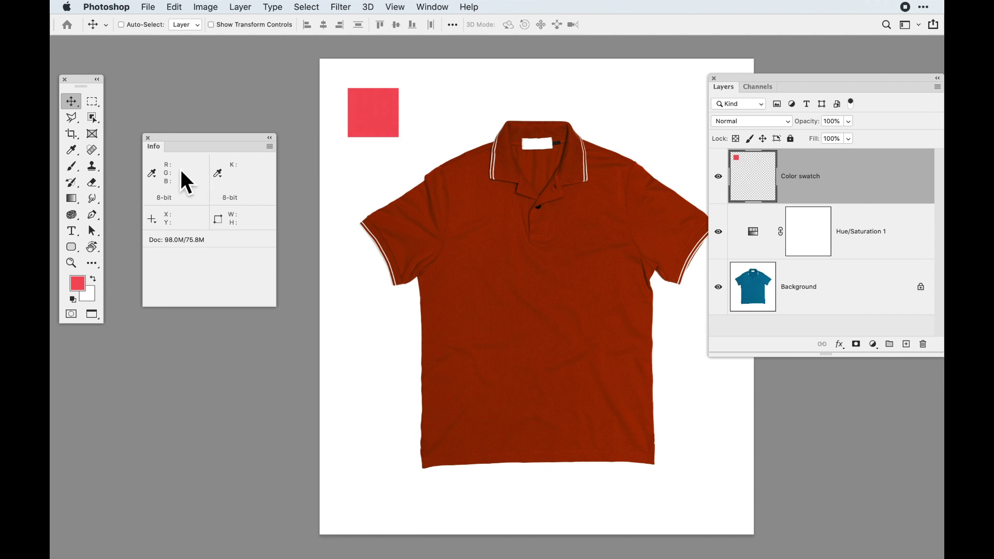
# - Review the first and second color readout modes in the Info options, keeping Actual Color and Grayscale
pyautogui.click(270, 147)
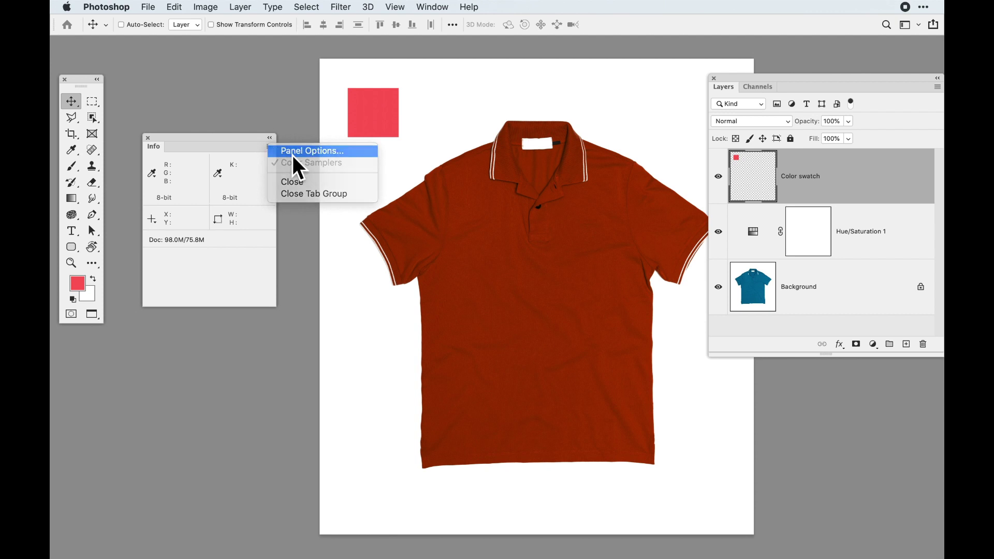
pyautogui.click(293, 156)
pyautogui.moveTo(578, 105); pyautogui.dragTo(337, 129)
pyautogui.click(373, 165)
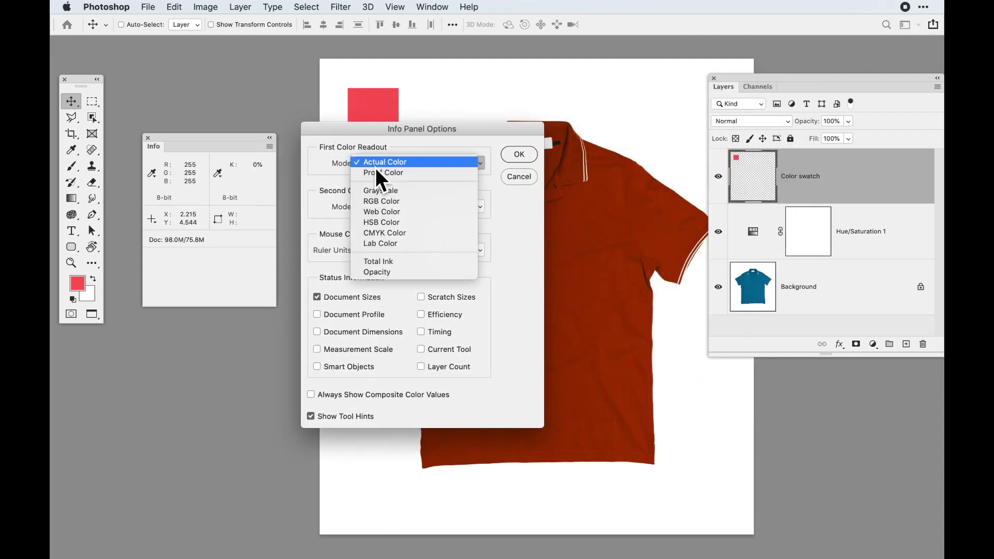
pyautogui.click(374, 165)
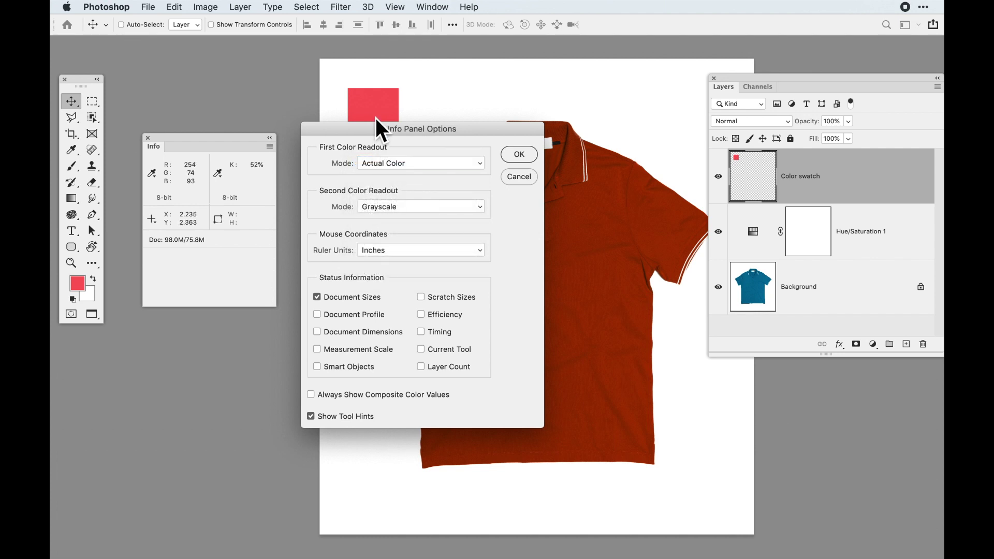
pyautogui.click(396, 207)
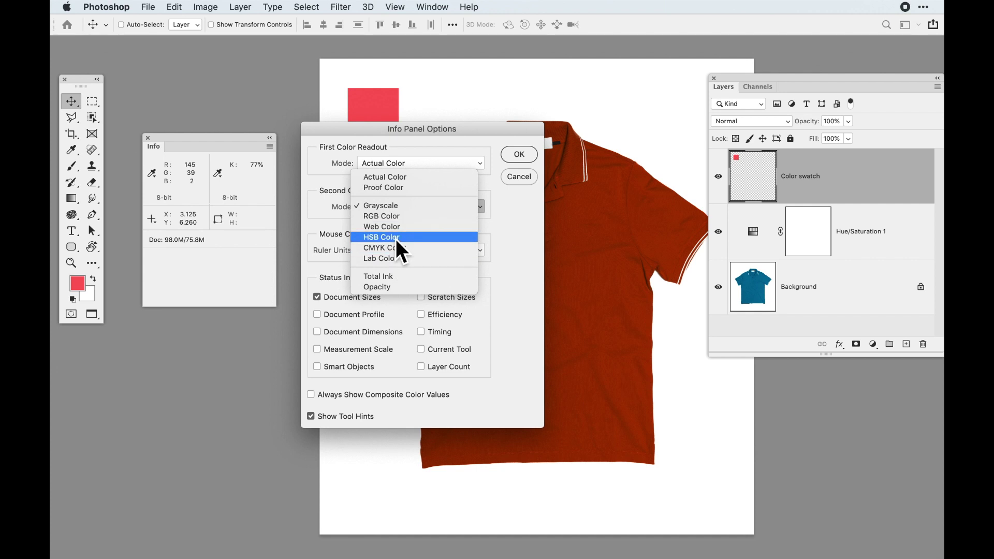
pyautogui.click(431, 128)
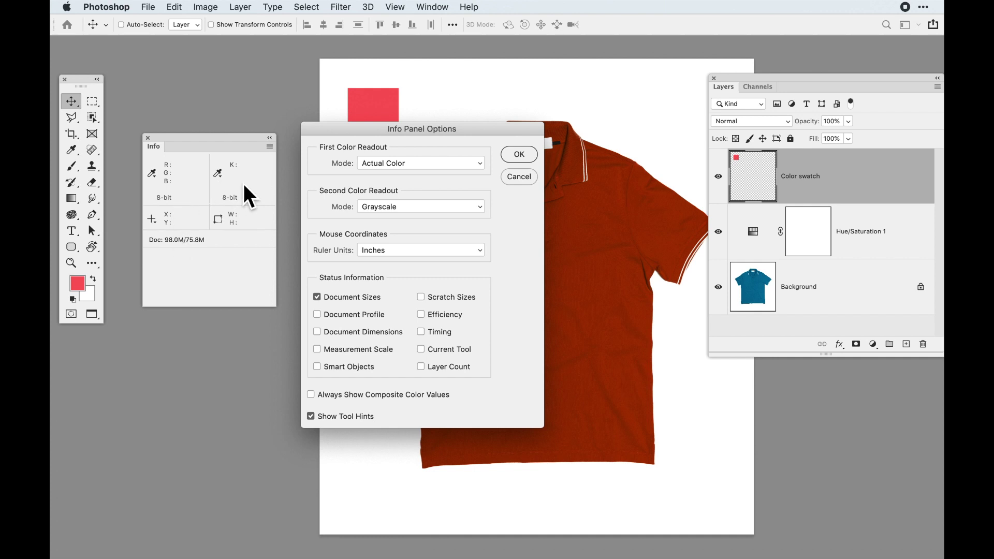
pyautogui.click(518, 155)
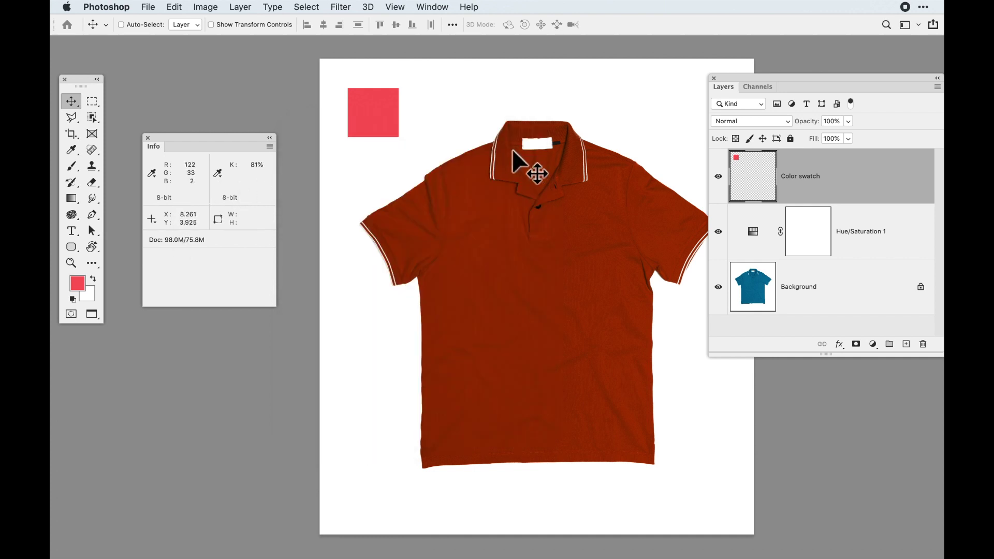
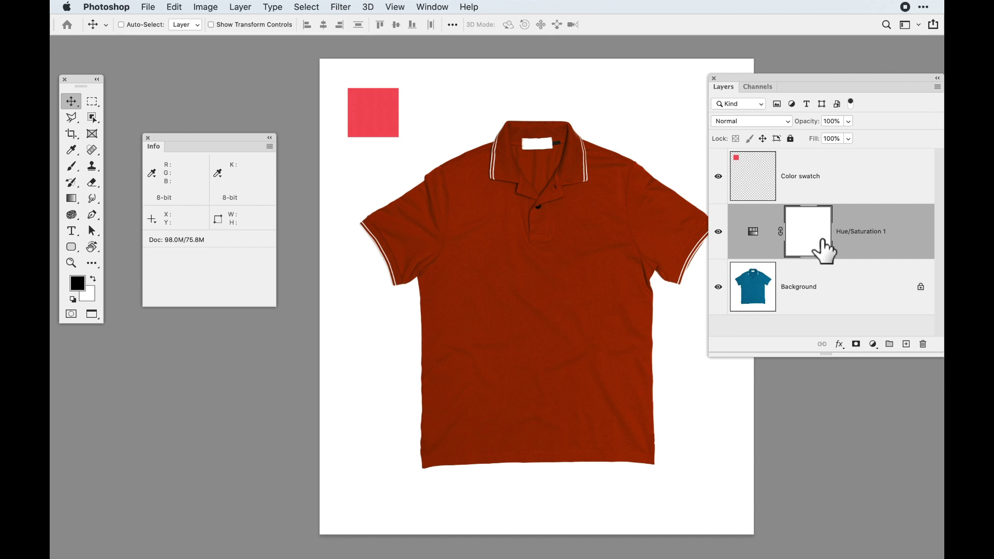
# - Select the Background, Hue/Saturation 1 and Color swatch layers in turn and examine the shirt's RGB values in the Info readout
pyautogui.click(755, 285)
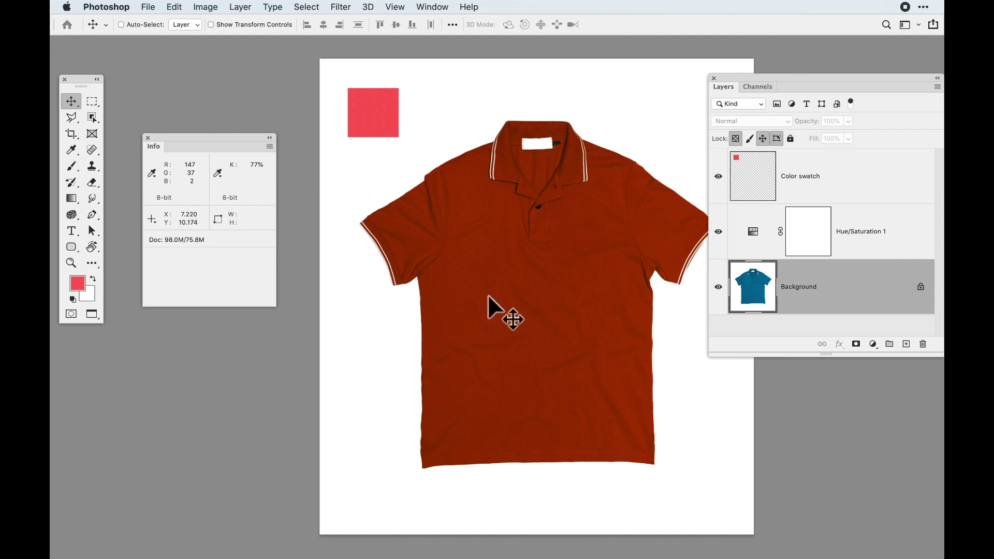
pyautogui.click(812, 239)
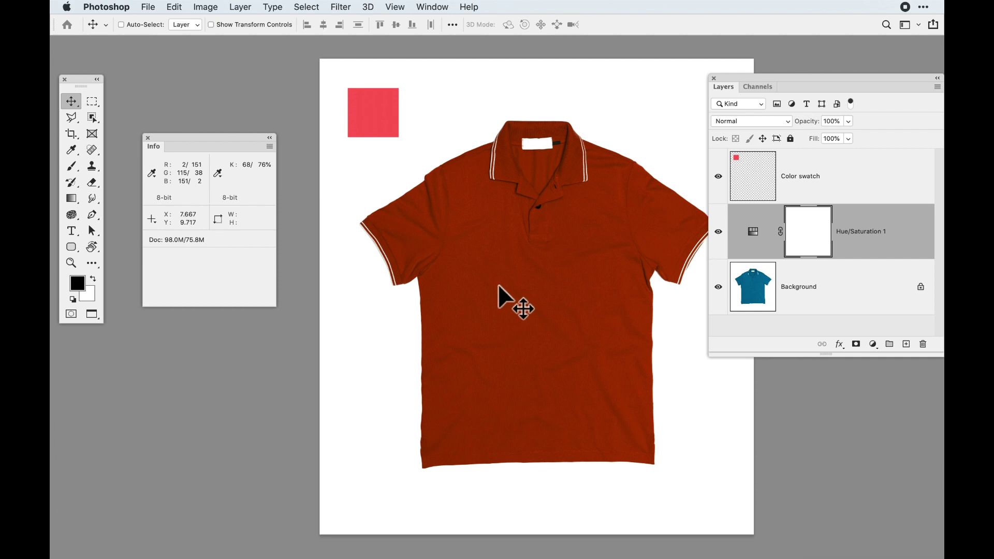
pyautogui.click(755, 179)
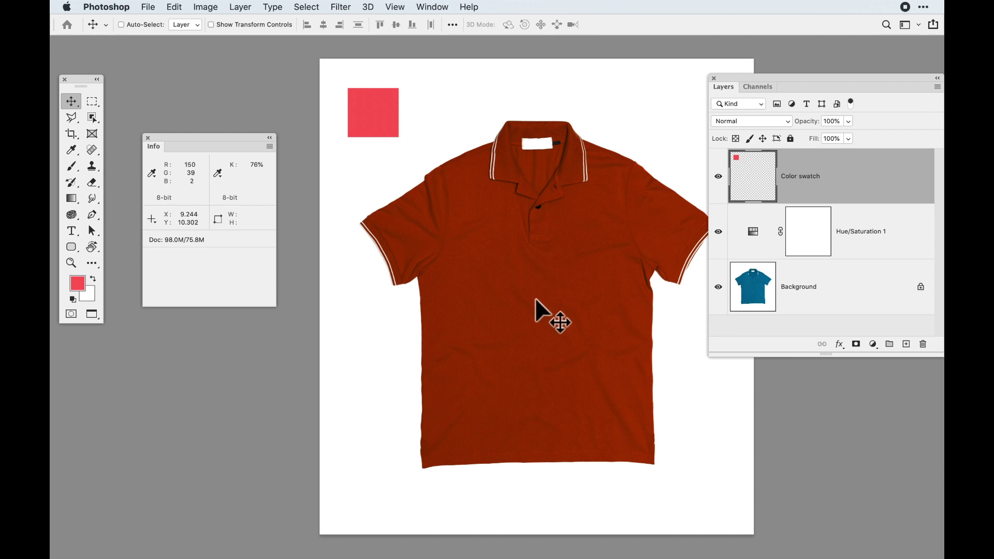
# - Add a Curves adjustment layer above Hue/Saturation 1 and arrange its settings beside the Info readout
pyautogui.click(754, 235)
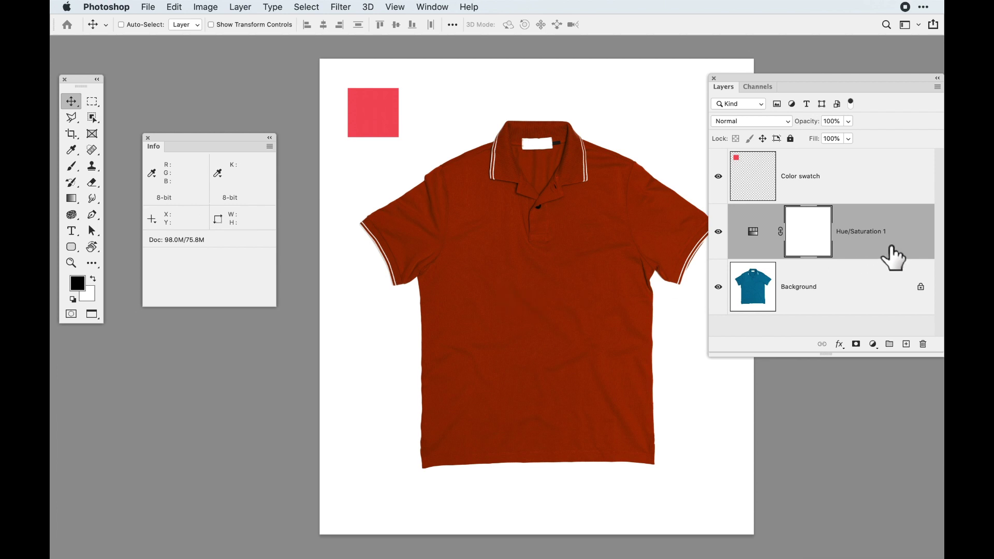
pyautogui.click(873, 344)
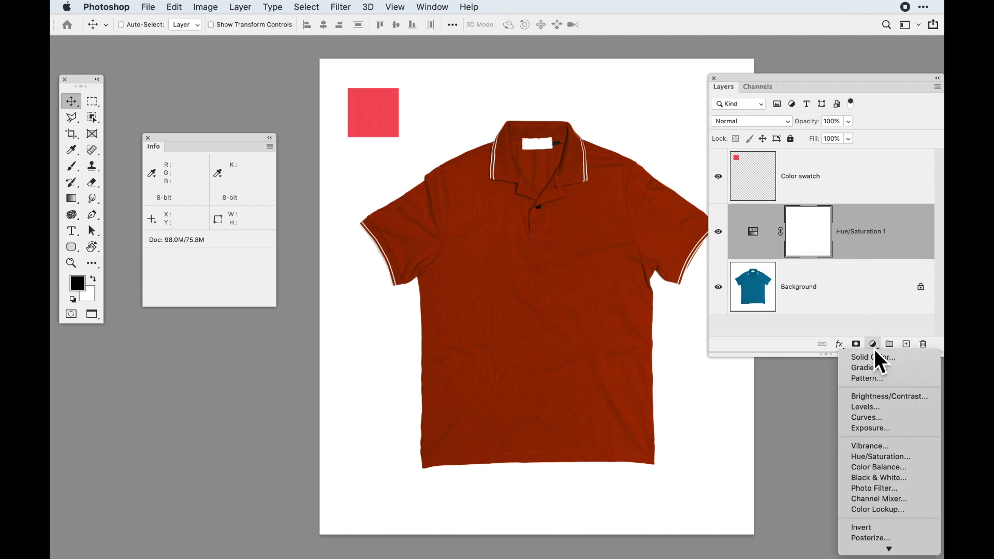
pyautogui.click(866, 423)
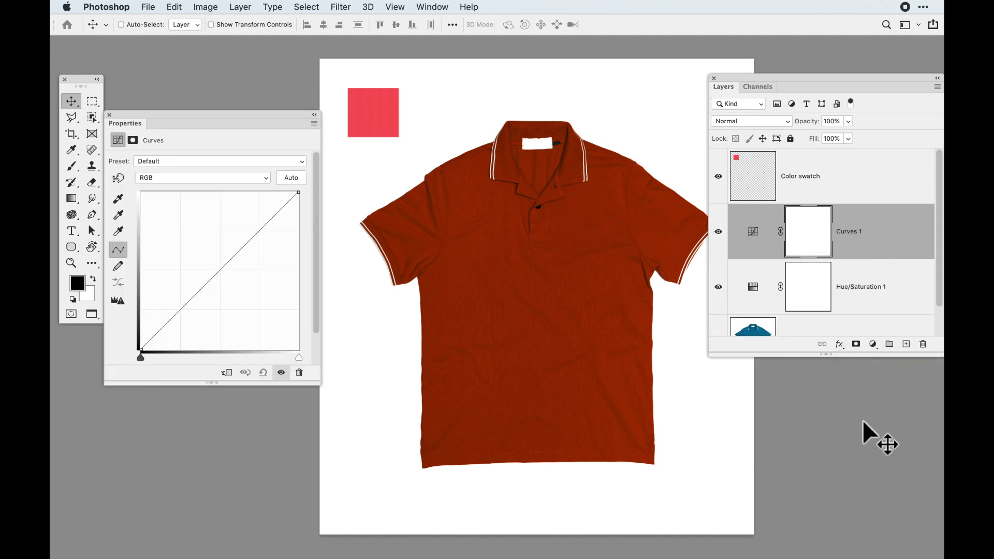
pyautogui.moveTo(161, 115); pyautogui.dragTo(336, 126)
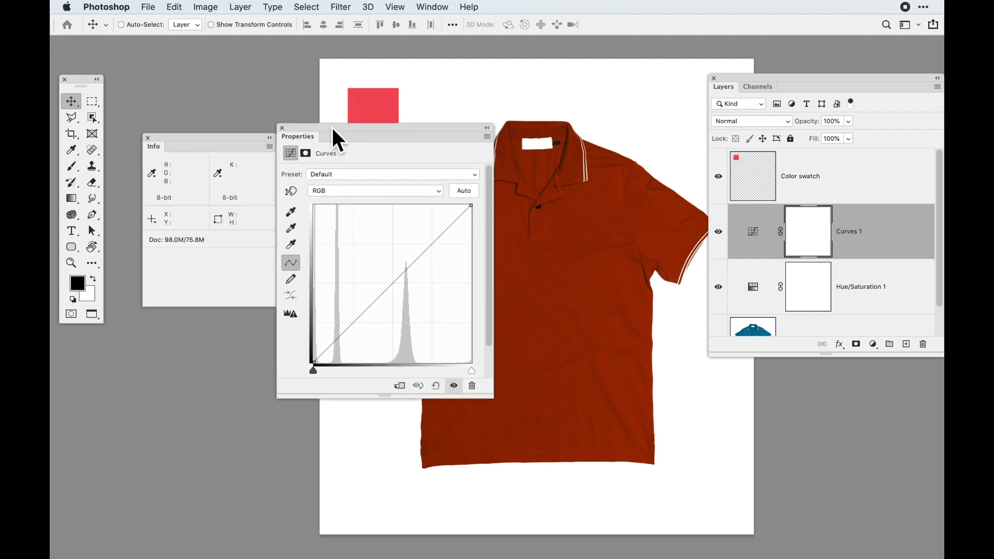
pyautogui.moveTo(179, 138); pyautogui.dragTo(141, 138)
pyautogui.moveTo(322, 126); pyautogui.dragTo(285, 135)
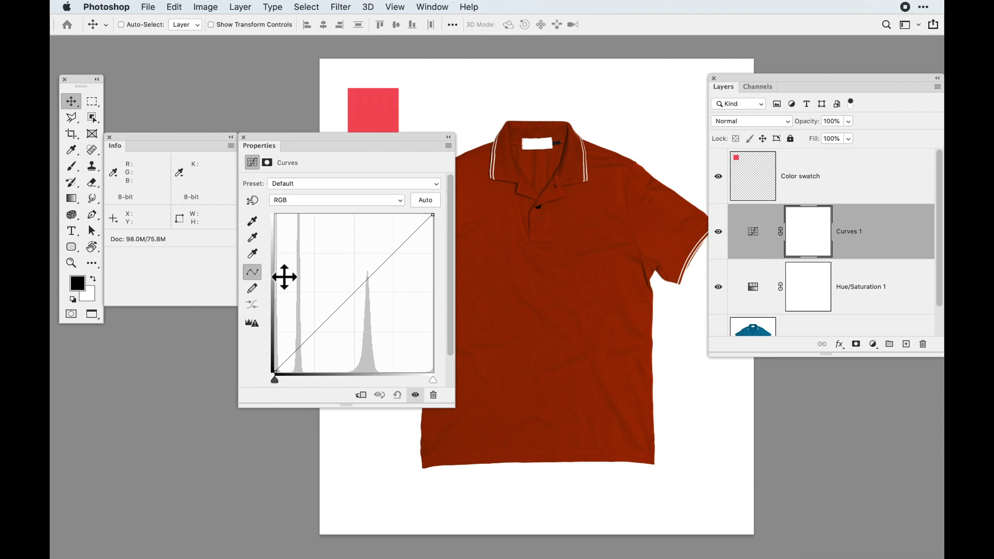
# - Raise the Red channel curve with the on-image adjustment on the shirt's chest until its red value reaches about 254
pyautogui.click(334, 201)
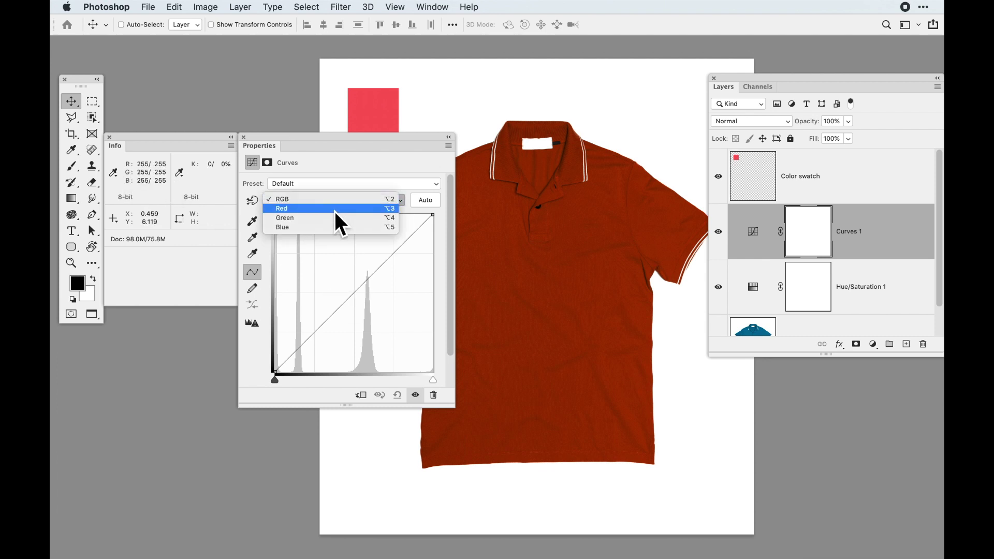
pyautogui.click(335, 209)
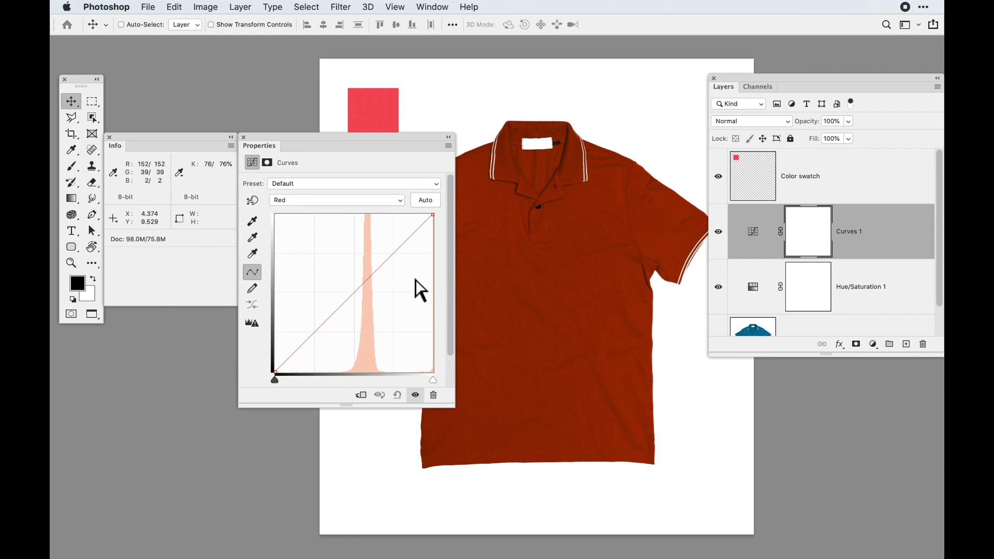
pyautogui.click(252, 205)
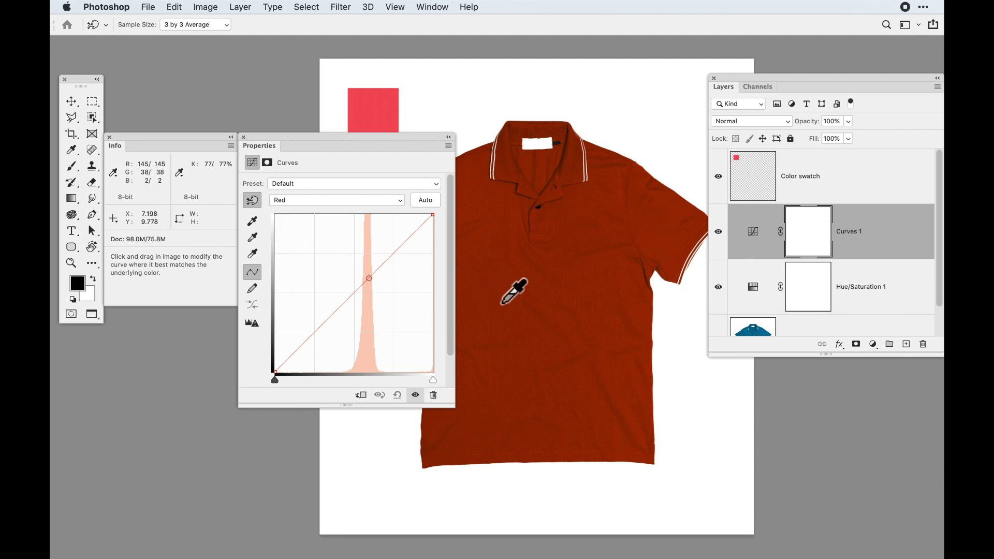
pyautogui.moveTo(502, 302); pyautogui.dragTo(512, 230)
pyautogui.press('\\')
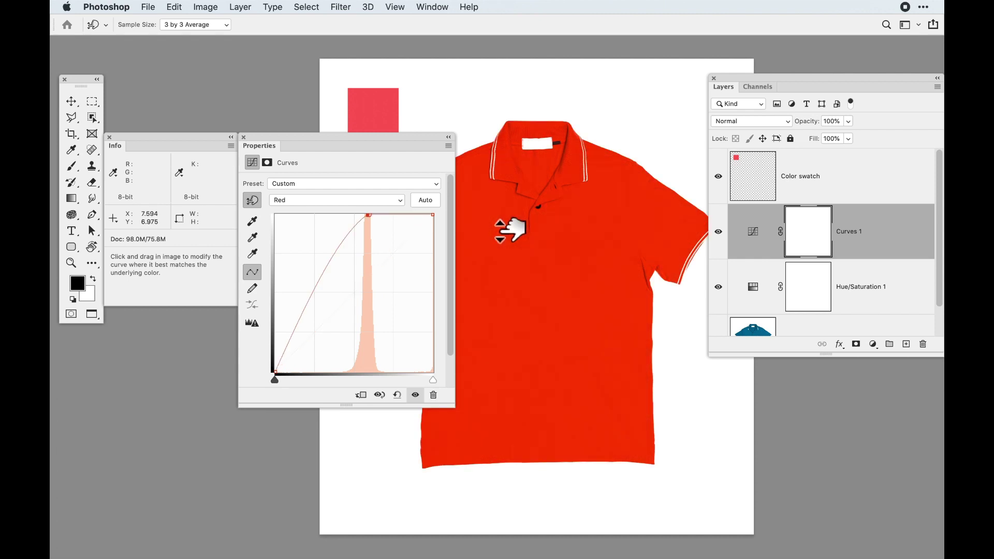
pyautogui.moveTo(512, 230); pyautogui.dragTo(512, 230)
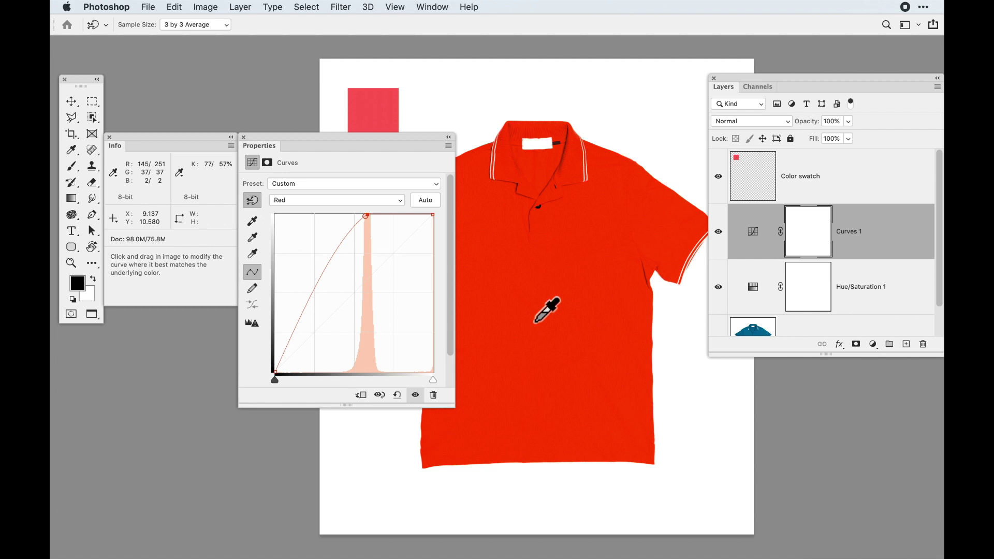
# - Raise the Green channel curve from a point on the shirt's chest to match the swatch's green value of 74
pyautogui.click(355, 202)
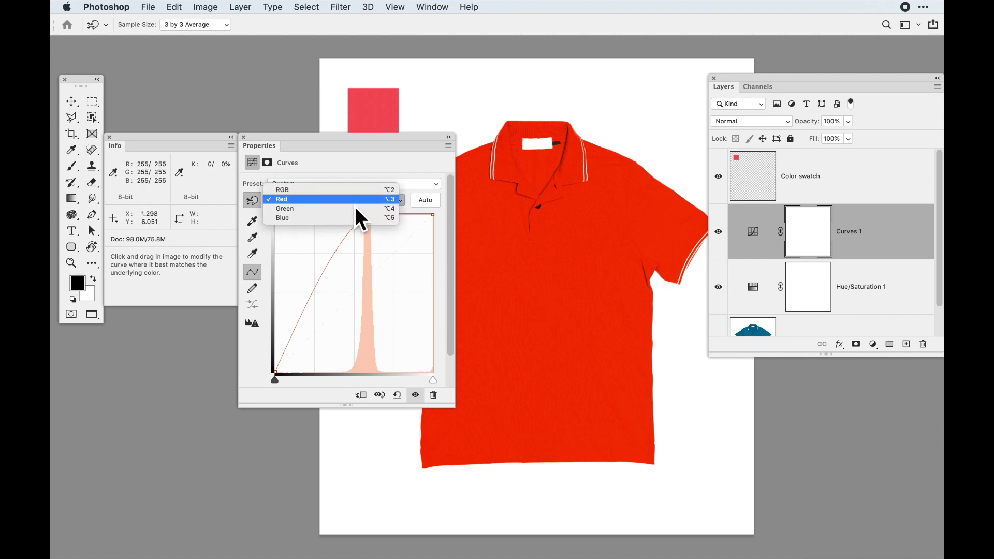
pyautogui.click(355, 209)
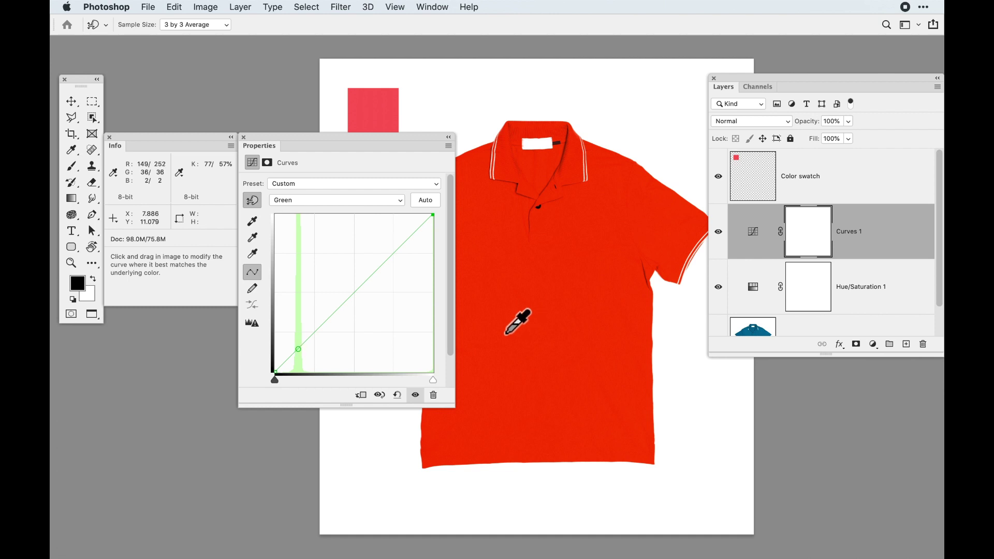
pyautogui.moveTo(504, 299); pyautogui.dragTo(505, 277)
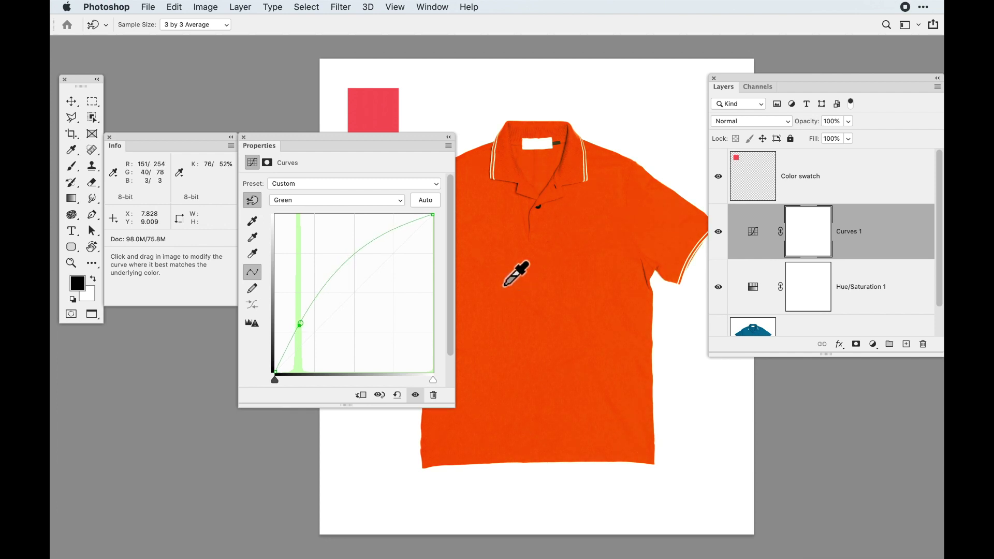
# - Raise the Blue channel curve from a point on the shirt to match the swatch's blue value of 93
pyautogui.click(354, 199)
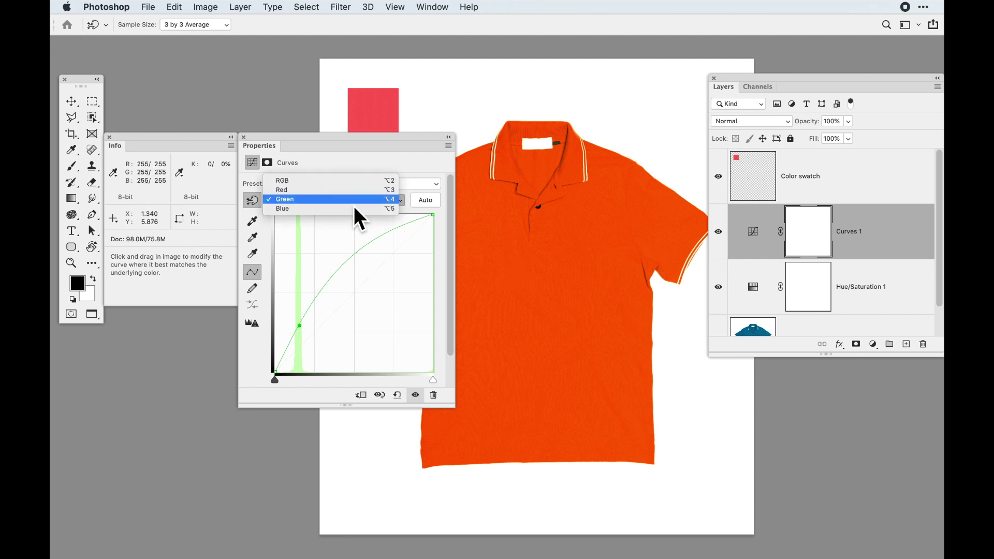
pyautogui.click(356, 207)
pyautogui.moveTo(511, 356); pyautogui.dragTo(509, 296)
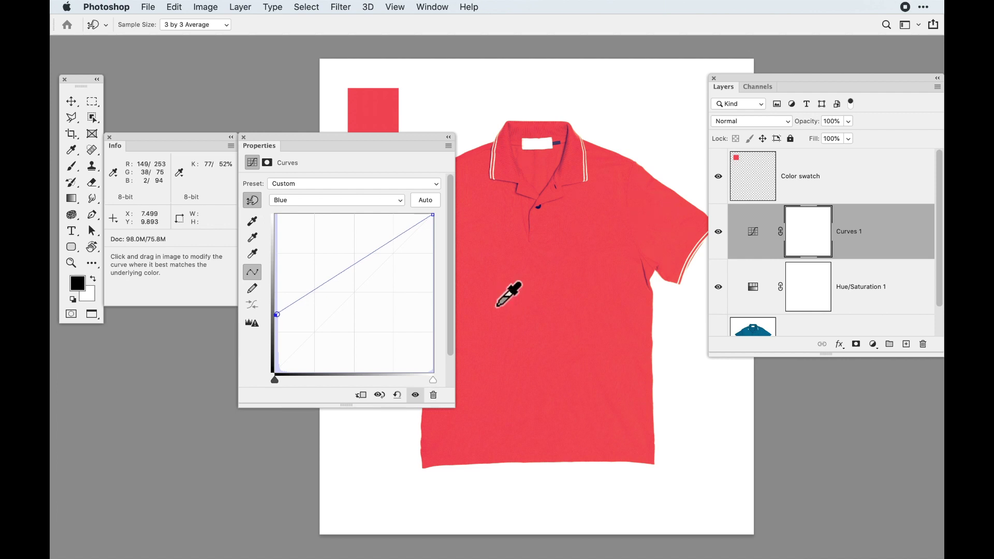
# - Close the Curves settings and toggle both adjustment layers off and on to compare the shirt colors
pyautogui.click(244, 137)
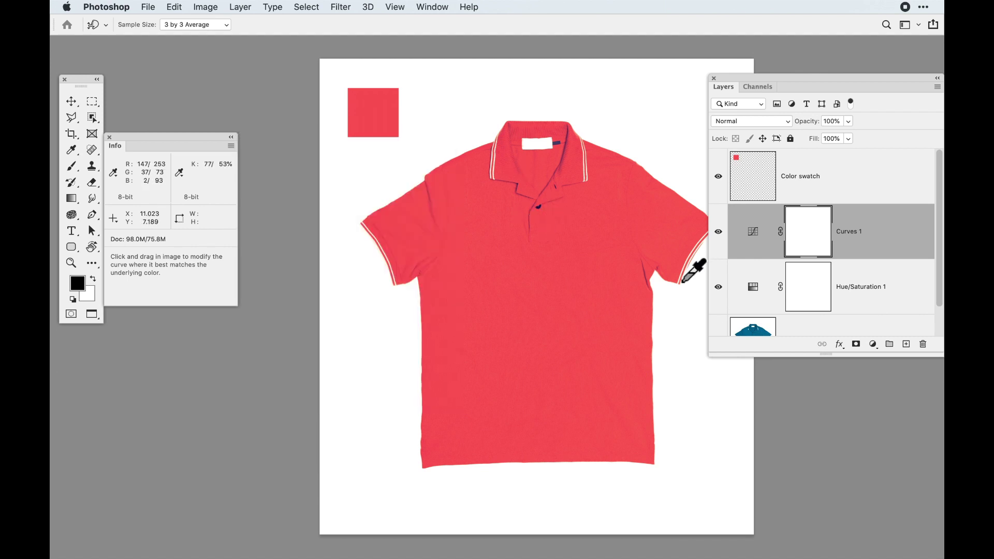
pyautogui.click(719, 231)
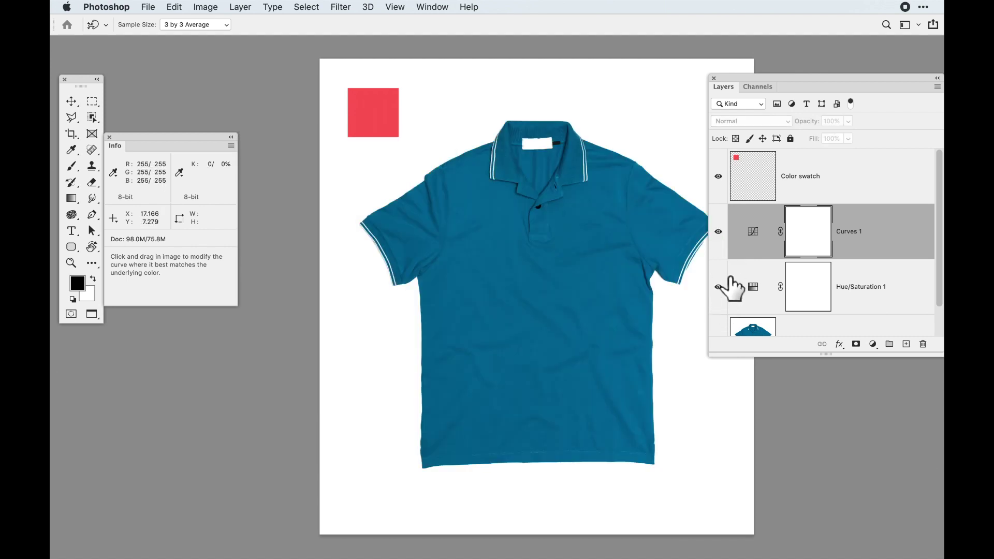
pyautogui.click(719, 286)
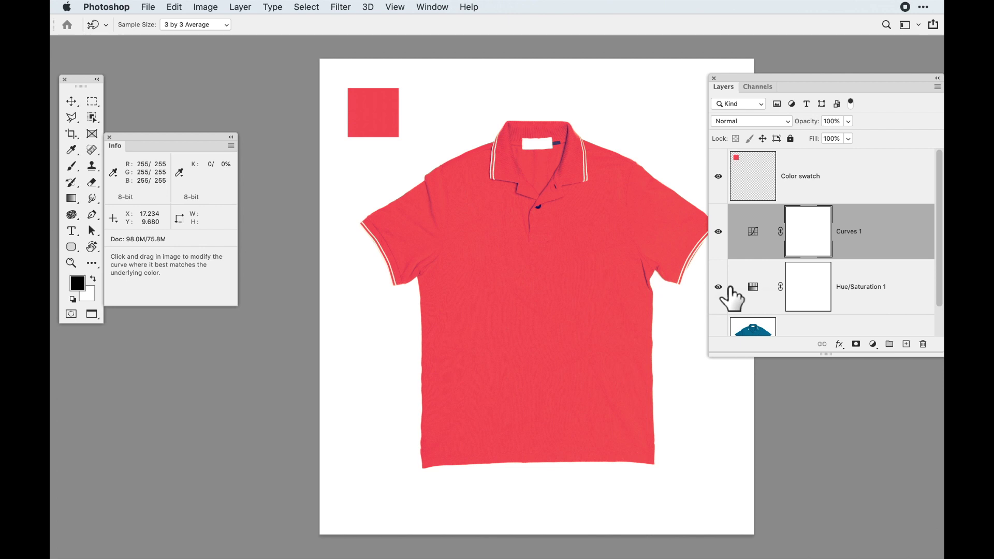
# - Move the red swatch onto the shirt's chest to compare the colors, and return it to the empty area above the sleeve
pyautogui.click(753, 178)
pyautogui.press('v')
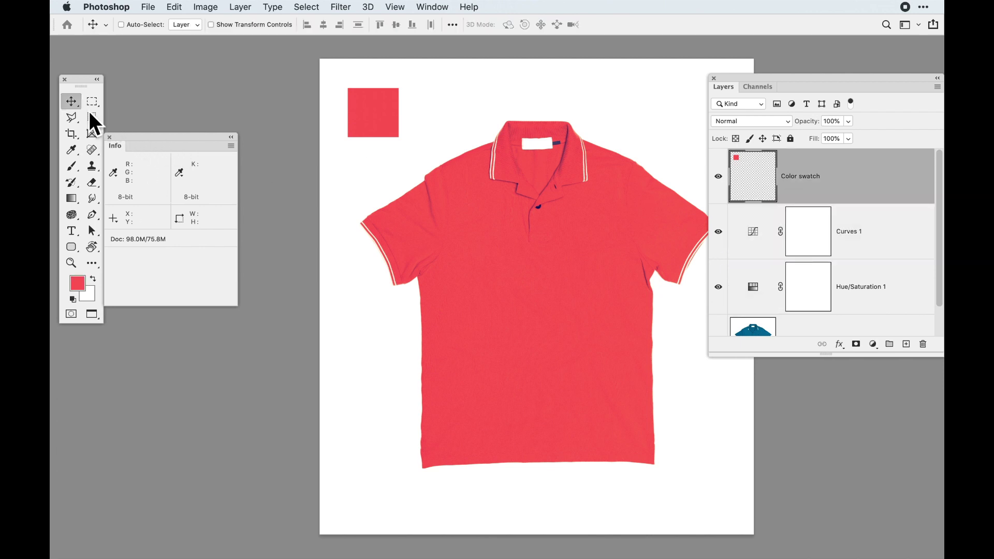
pyautogui.moveTo(383, 116); pyautogui.dragTo(417, 142)
pyautogui.moveTo(408, 133); pyautogui.dragTo(499, 266)
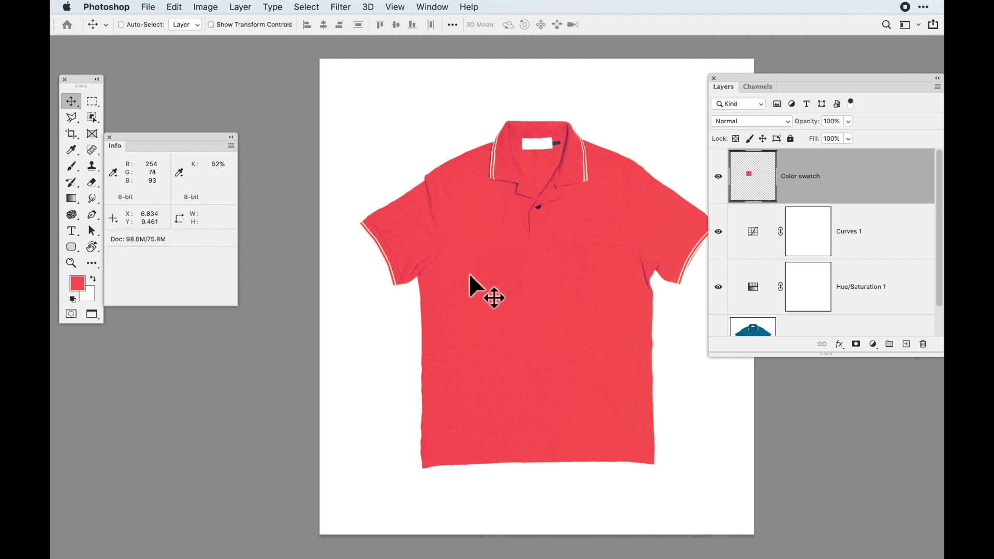
pyautogui.moveTo(492, 275); pyautogui.dragTo(385, 132)
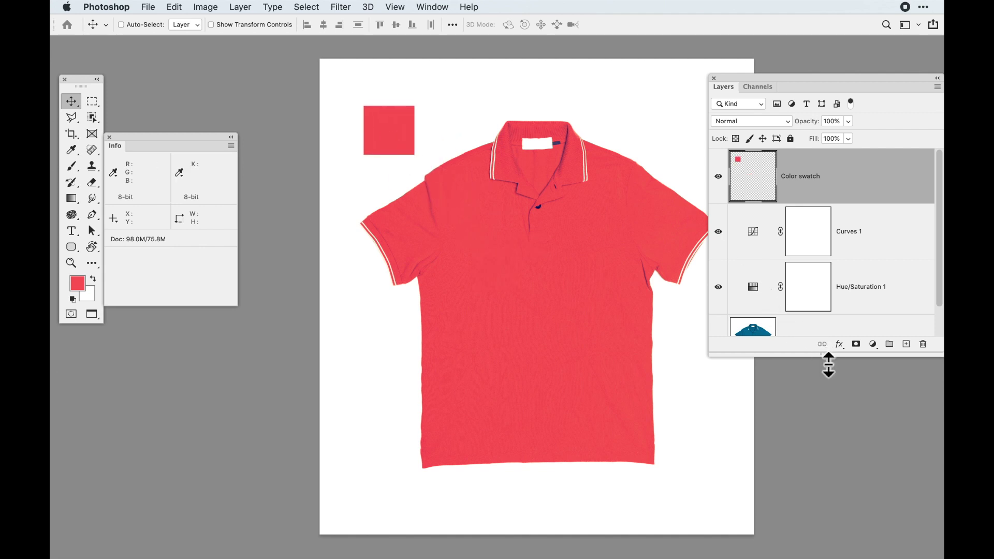
# - Expand the layer list, hide the Color swatch, Curves 1 and Hue/Saturation 1 layers, and briefly preview the Hue/Saturation effect
pyautogui.moveTo(832, 366); pyautogui.dragTo(839, 489)
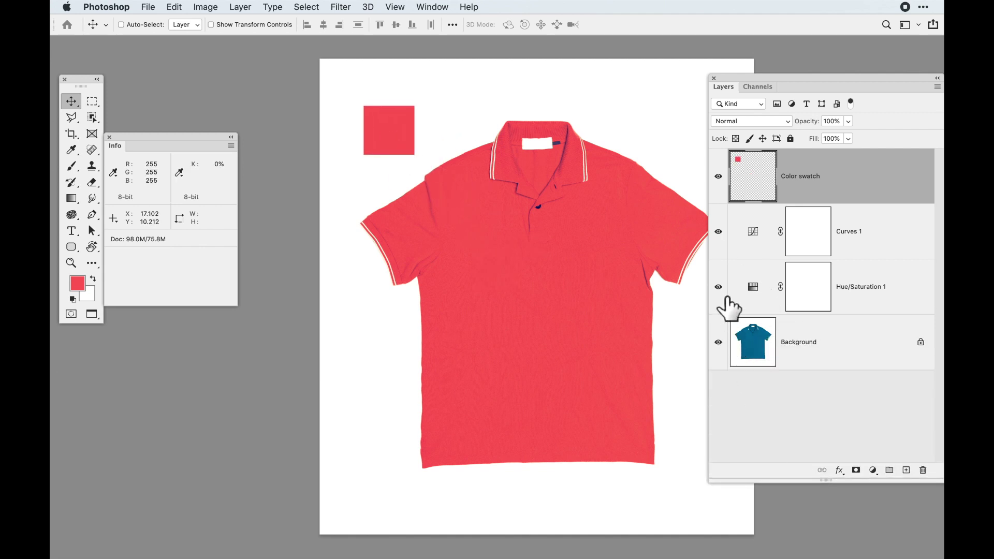
pyautogui.click(718, 287)
pyautogui.click(719, 232)
pyautogui.click(719, 177)
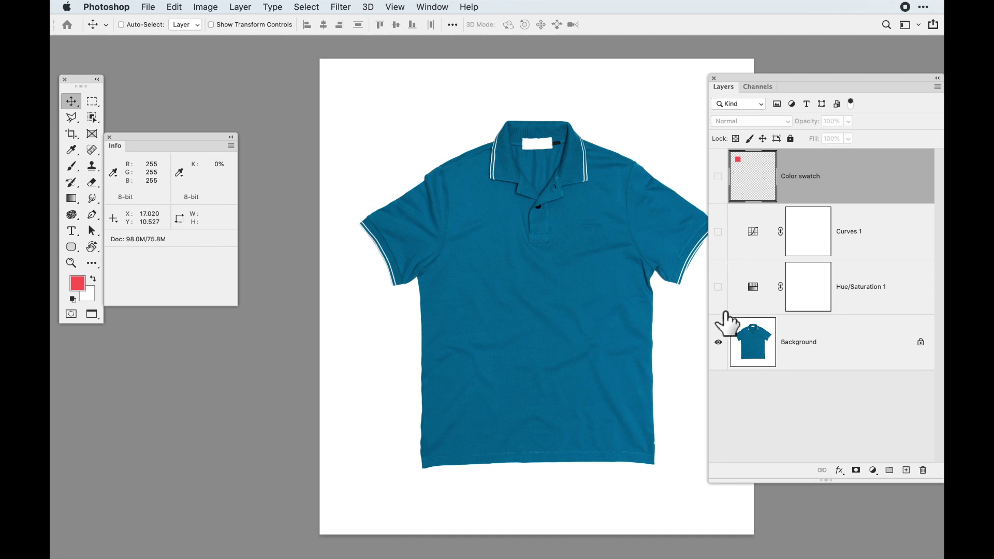
pyautogui.click(727, 290)
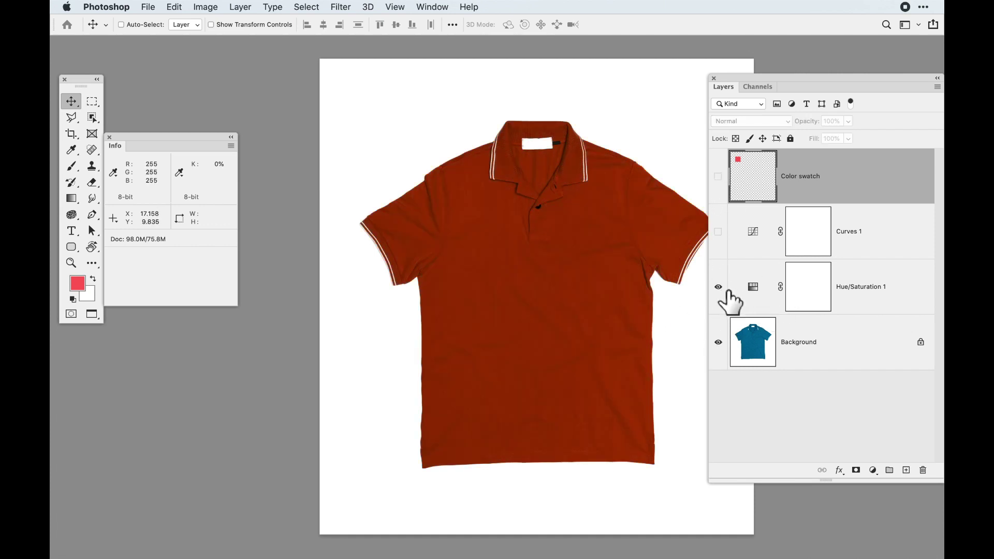
pyautogui.click(727, 290)
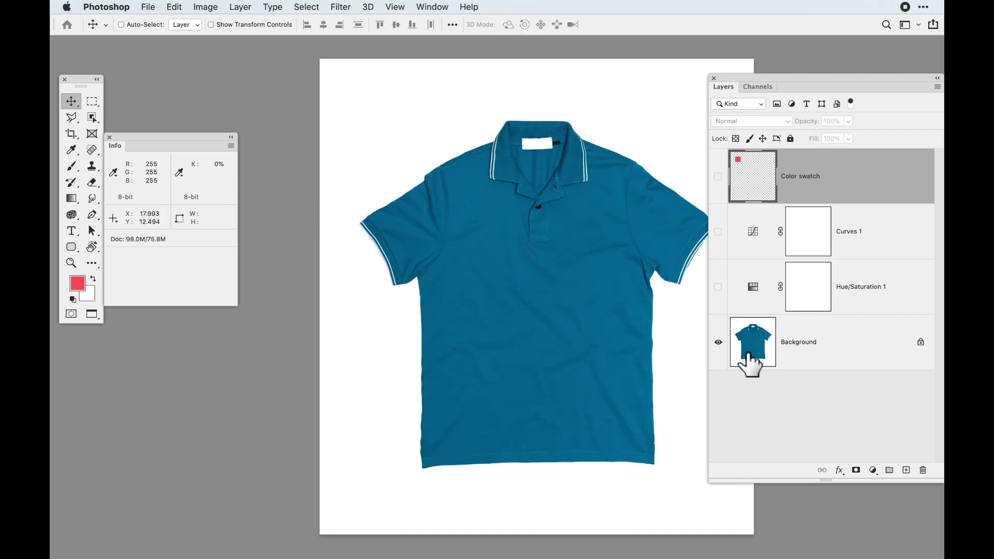
# - Toggle the Color swatch, Curves 1 and Hue/Saturation 1 layers to compare the shirt, leave them all shown, and move the swatch slightly higher
pyautogui.click(726, 288)
pyautogui.click(727, 232)
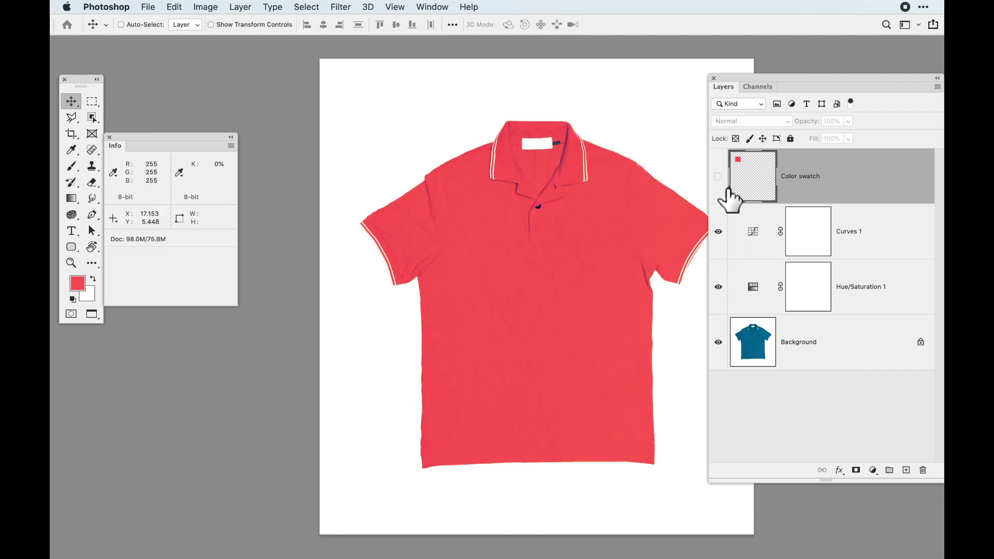
pyautogui.click(728, 177)
pyautogui.moveTo(730, 176); pyautogui.dragTo(724, 285)
pyautogui.click(724, 287)
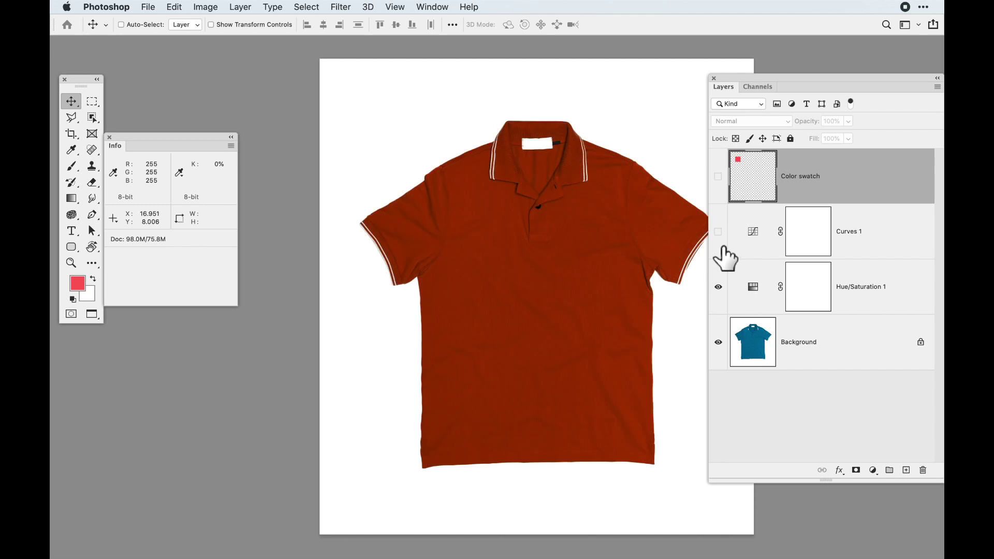
pyautogui.click(725, 232)
pyautogui.click(728, 177)
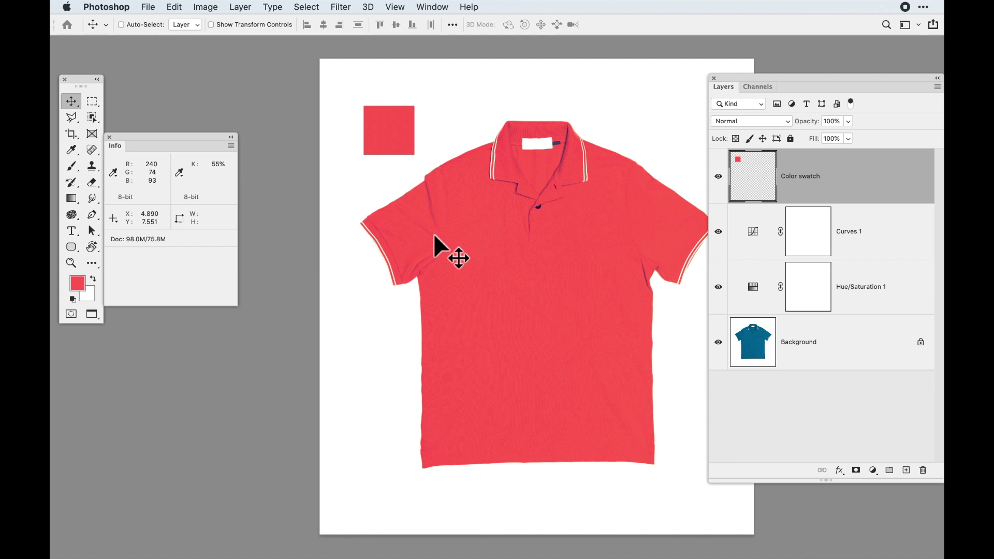
pyautogui.moveTo(397, 136)
pyautogui.mouseDown()
pyautogui.moveTo(470, 240)
pyautogui.moveTo(547, 302)
pyautogui.moveTo(455, 317)
pyautogui.moveTo(480, 316)
pyautogui.moveTo(526, 287)
pyautogui.moveTo(405, 120)
pyautogui.mouseUp()
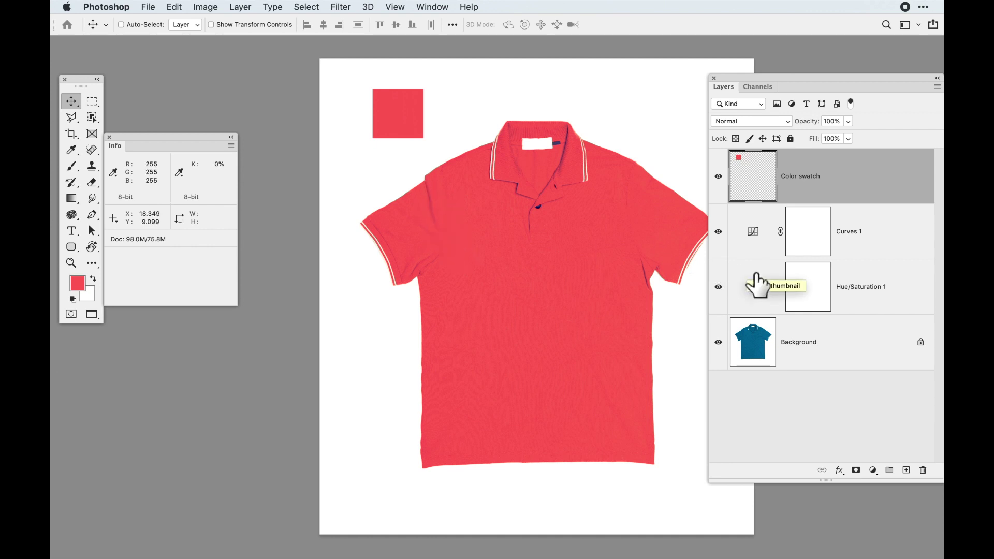
# - Hide the Color swatch, Curves 1 and Hue/Saturation 1 layers and select the Background layer
pyautogui.moveTo(204, 137); pyautogui.dragTo(239, 140)
pyautogui.moveTo(718, 178); pyautogui.dragTo(702, 279)
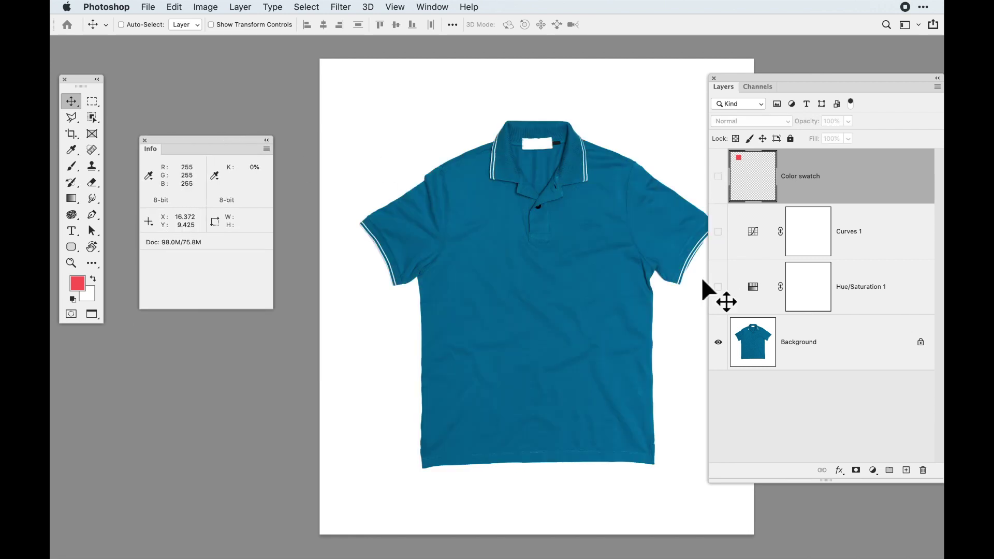
pyautogui.click(763, 346)
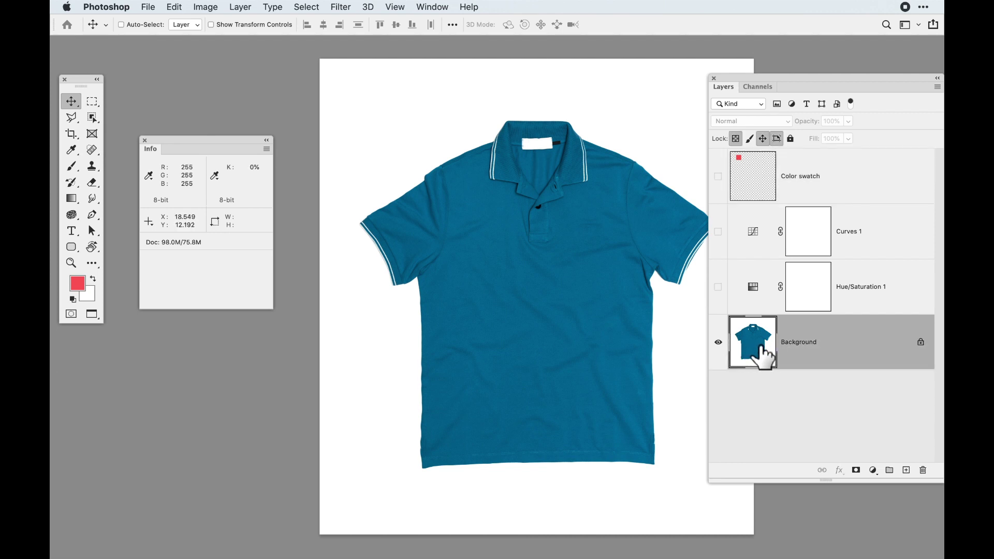
# - View the Background's Red, Green and Blue channels one by one to compare the detail in the shirt's folds
pyautogui.click(761, 90)
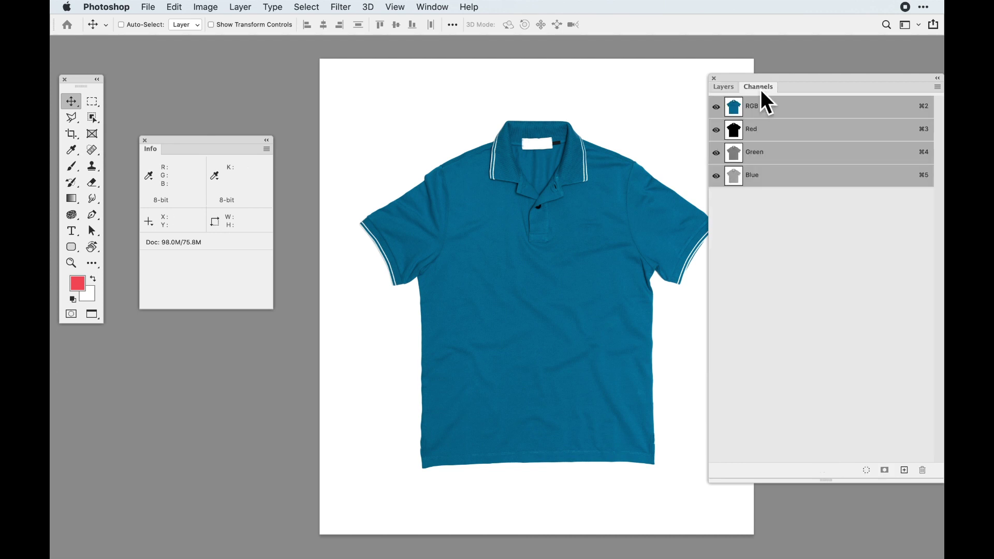
pyautogui.click(744, 184)
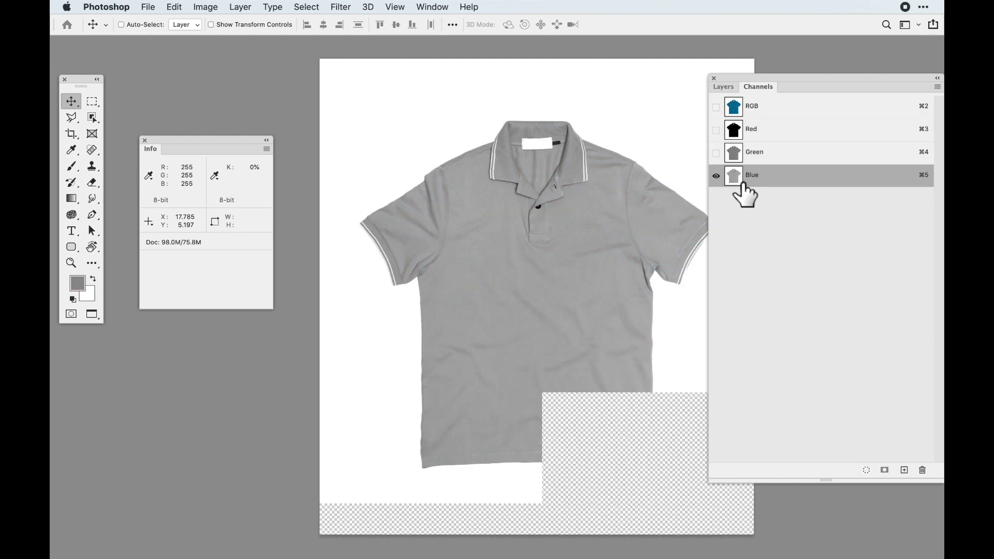
pyautogui.click(744, 156)
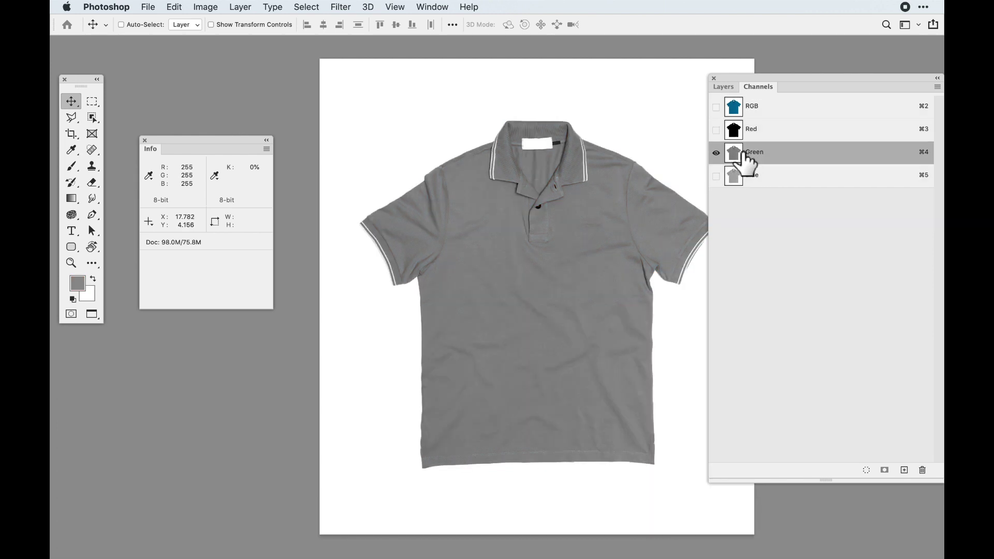
pyautogui.click(744, 137)
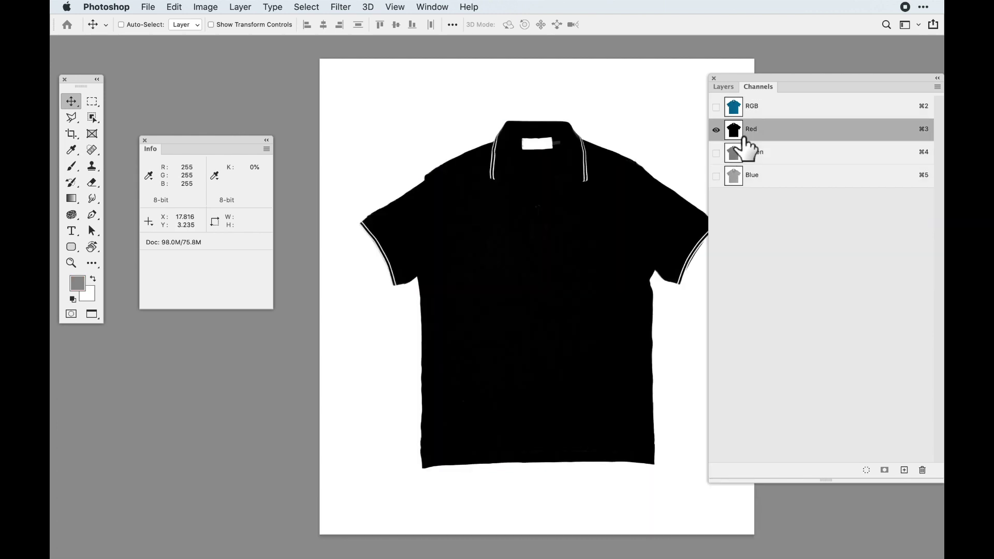
pyautogui.click(746, 179)
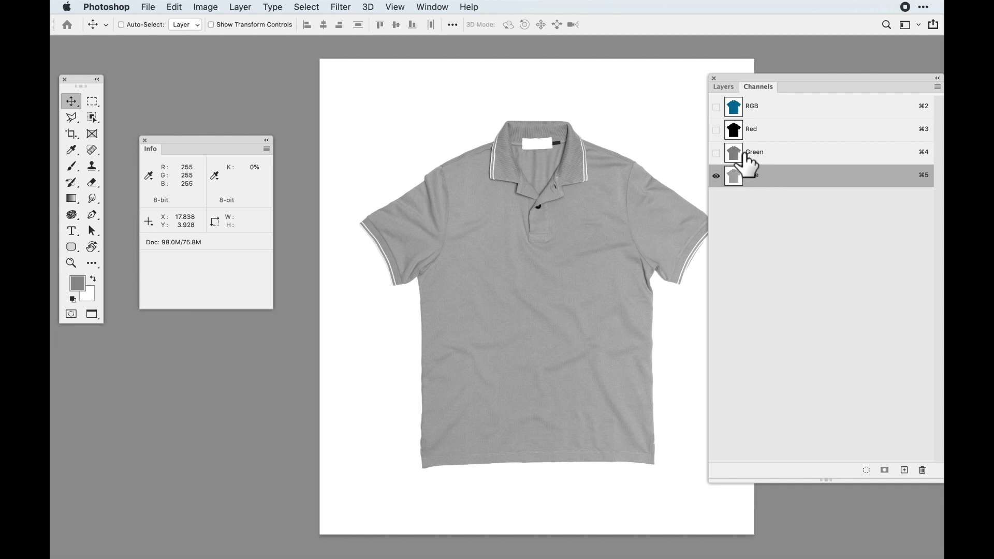
pyautogui.click(747, 160)
pyautogui.click(743, 178)
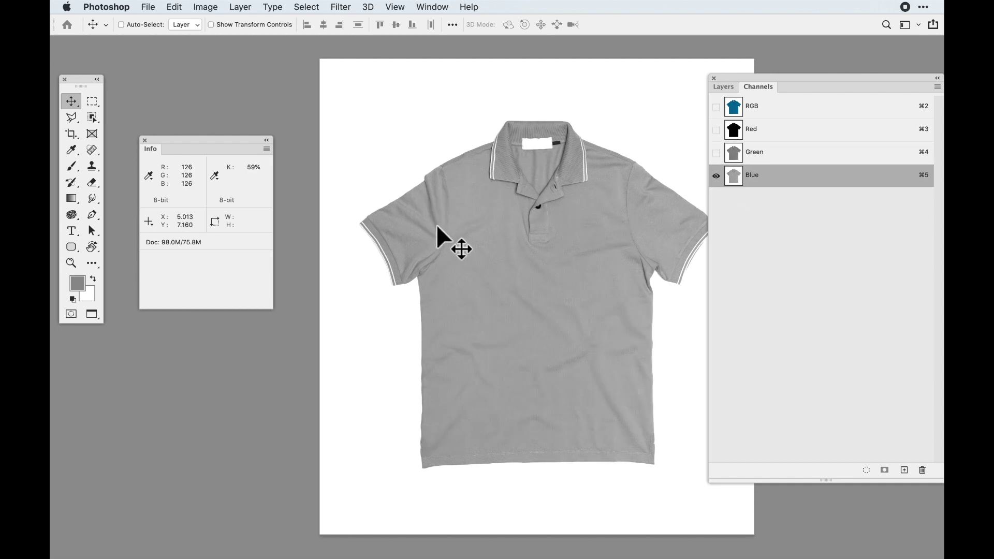
pyautogui.click(743, 139)
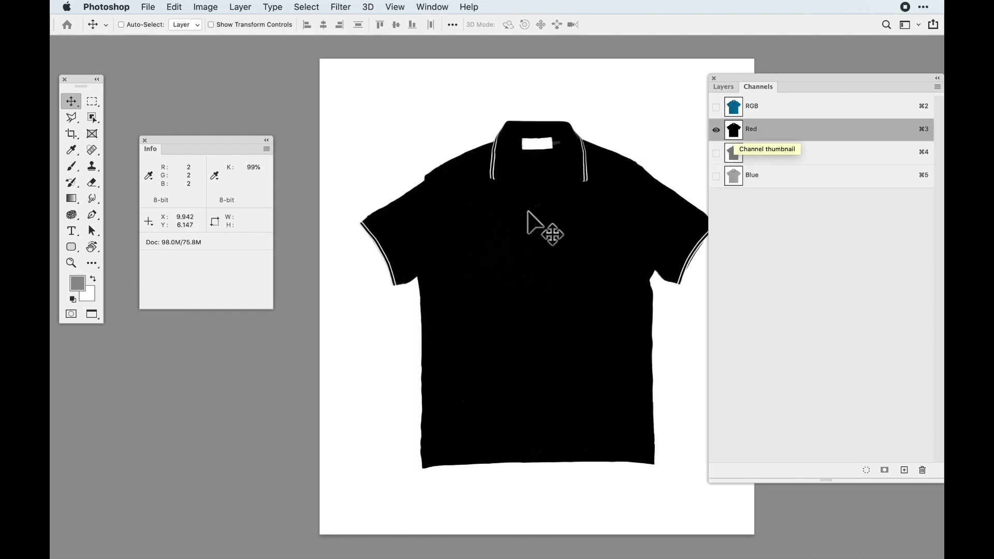
pyautogui.click(744, 160)
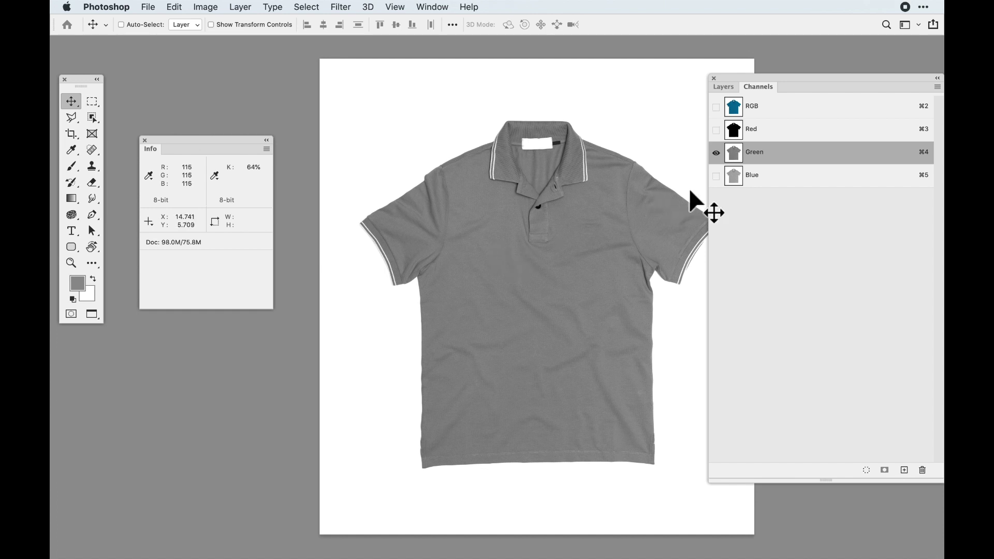
# - Select the Blue channel and duplicate it
pyautogui.click(735, 176)
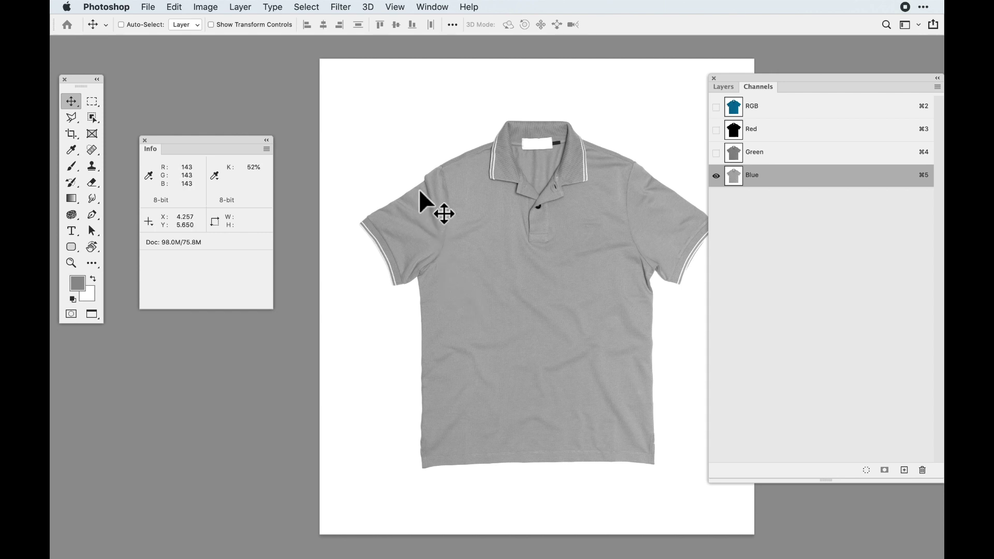
pyautogui.moveTo(744, 84); pyautogui.dragTo(702, 68)
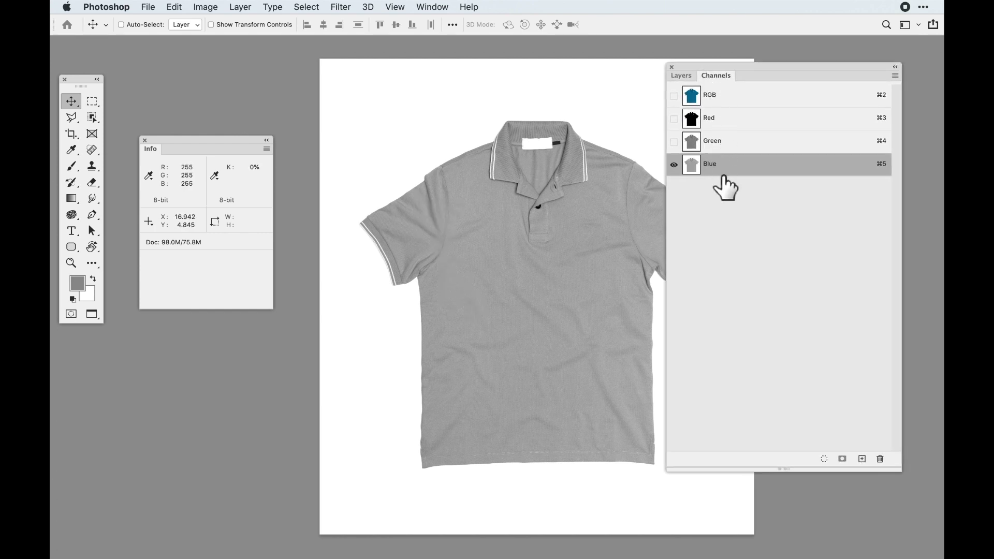
pyautogui.moveTo(725, 171); pyautogui.dragTo(874, 464)
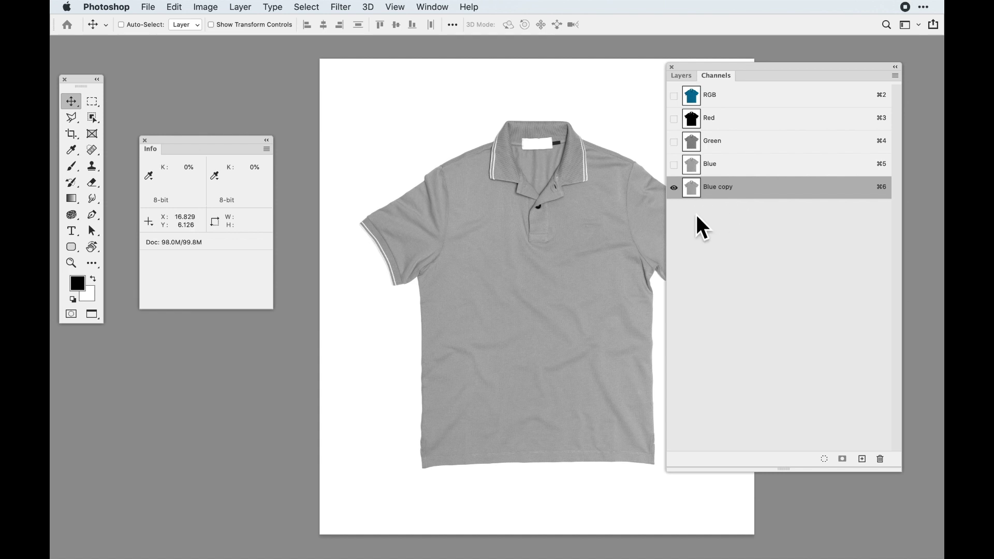
# - Open Levels on the duplicated Blue channel and brighten the shirt with input black 20 and input white 140
pyautogui.press('super+l')
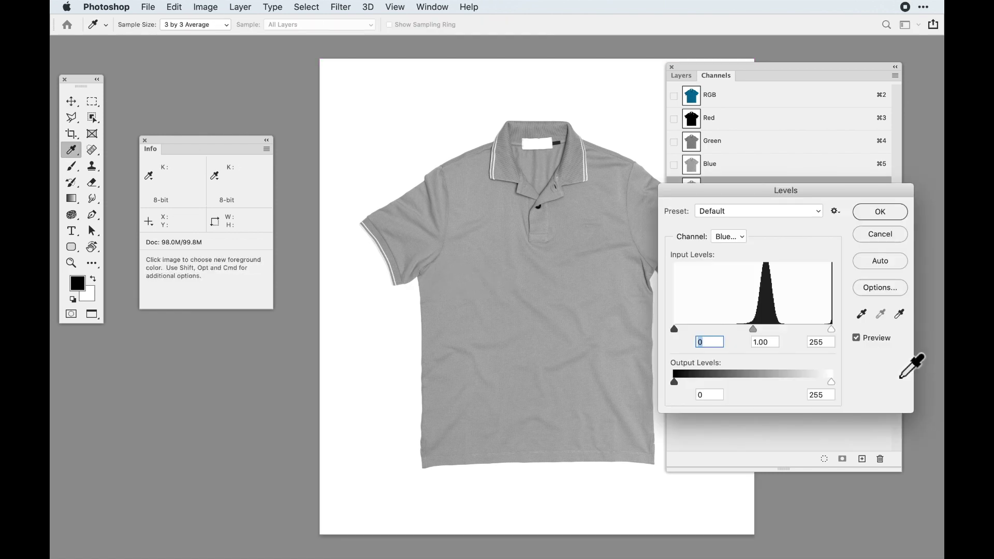
pyautogui.moveTo(831, 329); pyautogui.dragTo(770, 327)
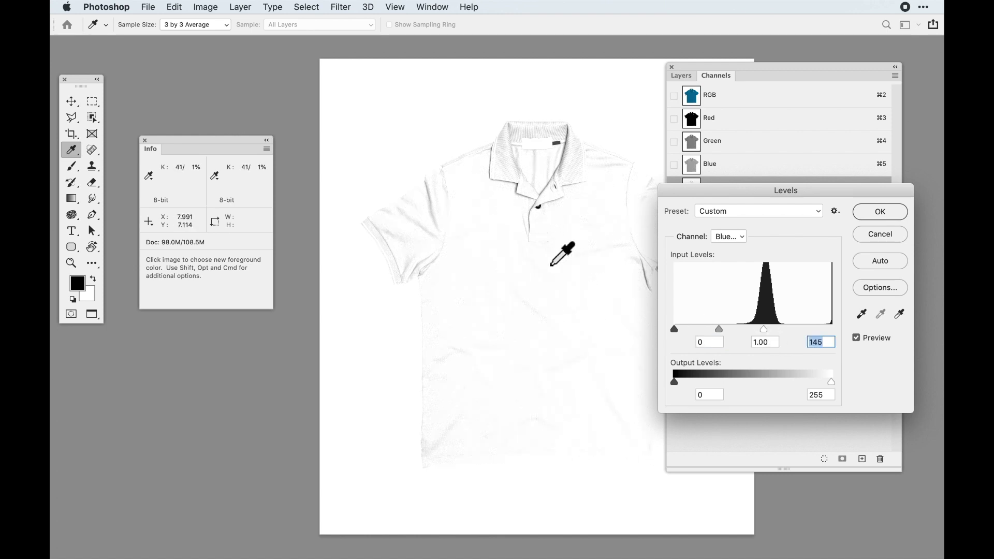
pyautogui.moveTo(675, 330); pyautogui.dragTo(691, 333)
pyautogui.moveTo(768, 331)
pyautogui.mouseDown()
pyautogui.moveTo(760, 331)
pyautogui.moveTo(769, 330)
pyautogui.mouseUp()
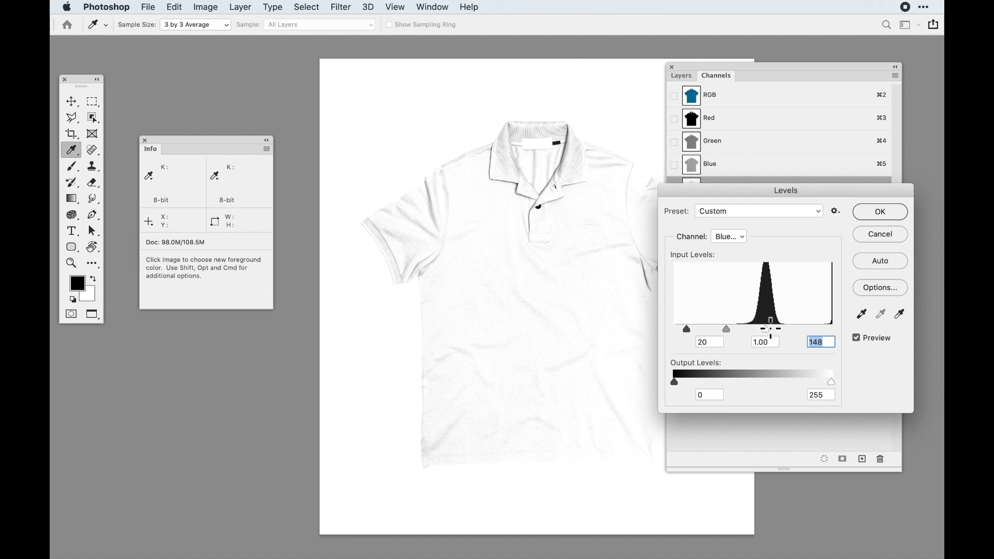
pyautogui.moveTo(772, 330); pyautogui.dragTo(768, 329)
pyautogui.moveTo(765, 329); pyautogui.dragTo(765, 330)
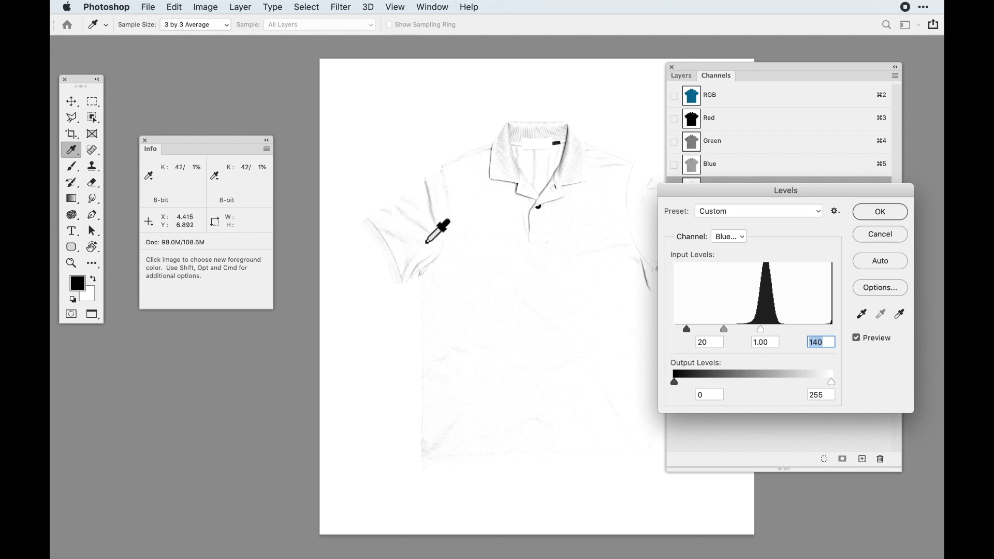
# - Refine the Levels to input black 32 and midtone 1.07, raise input white slightly above 149, and apply the adjustment
pyautogui.moveTo(761, 330)
pyautogui.mouseDown()
pyautogui.moveTo(789, 329)
pyautogui.moveTo(766, 331)
pyautogui.mouseUp()
pyautogui.moveTo(690, 332); pyautogui.dragTo(744, 333)
pyautogui.click(765, 339)
pyautogui.press('Up')
pyautogui.press('Up')
pyautogui.press('Up')
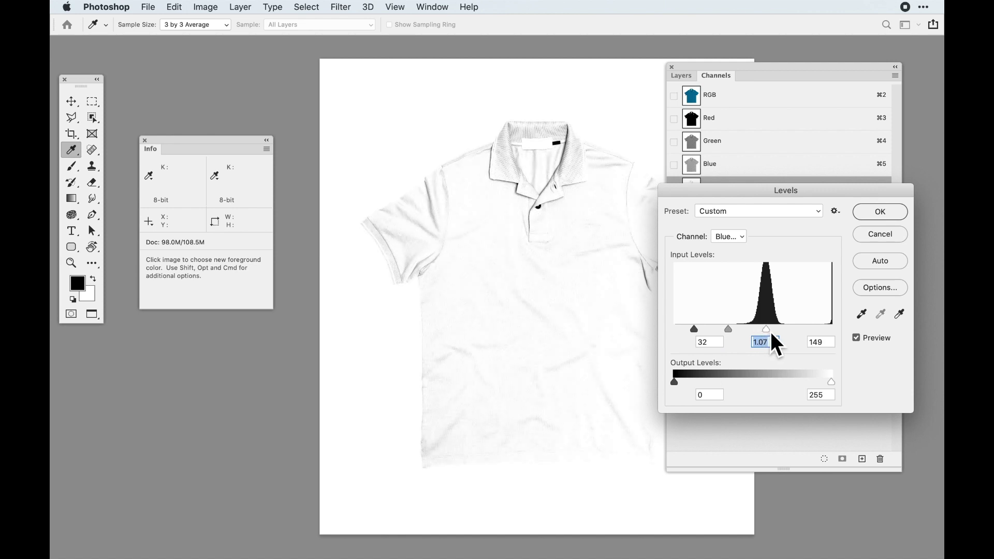
pyautogui.press('Tab')
pyautogui.press('Up')
pyautogui.press('Up')
pyautogui.press('Up')
pyautogui.press('Up')
pyautogui.click(874, 214)
pyautogui.press('v')
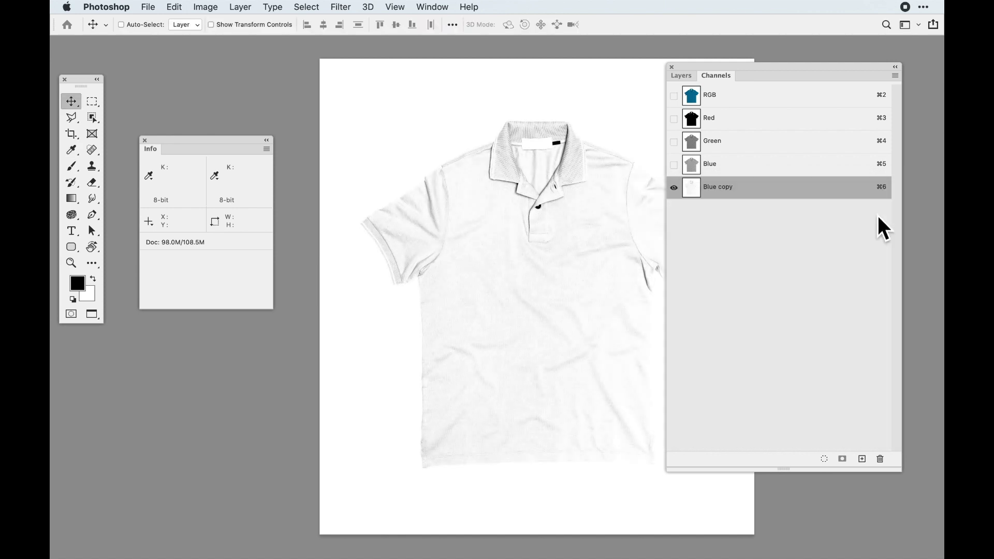
# - Load the Blue copy channel as a selection and invert it to target the shirt's shadows
pyautogui.keyDown('super'); pyautogui.click(703, 191); pyautogui.keyUp('super')
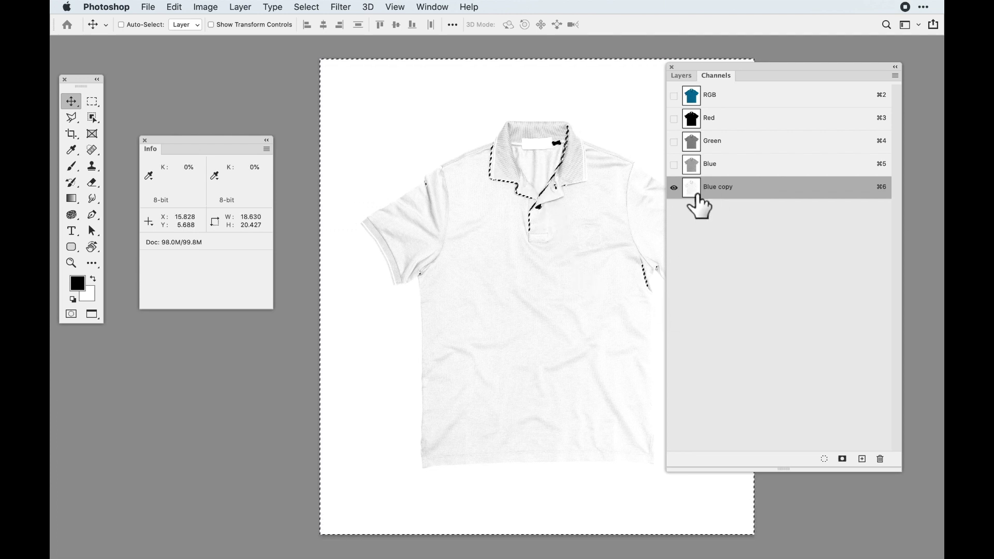
pyautogui.click(317, 7)
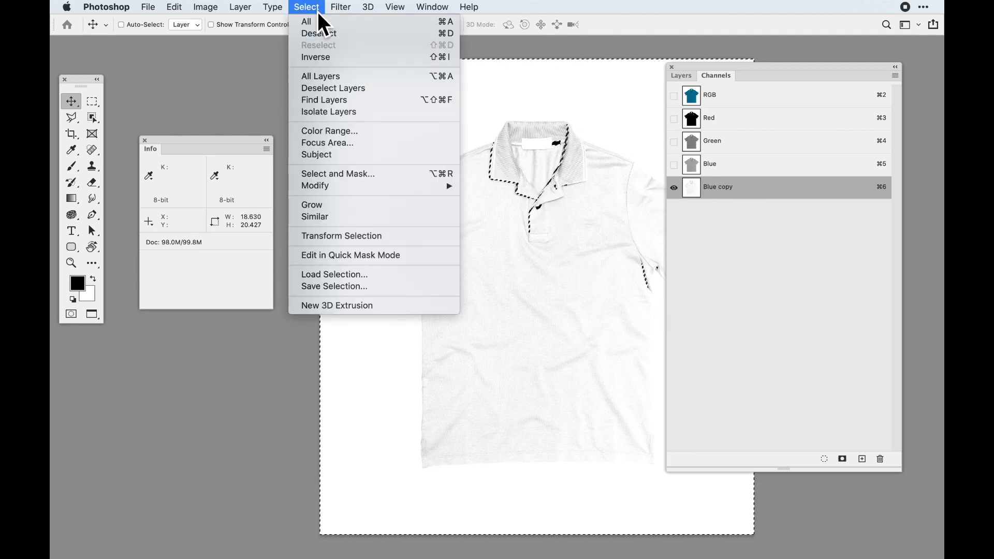
pyautogui.click(324, 58)
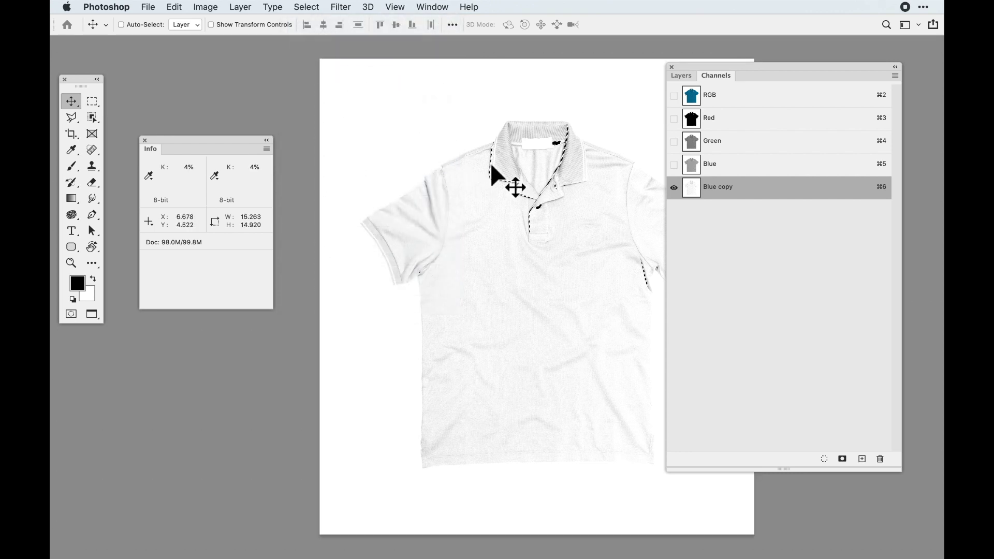
# - Restore the RGB composite view and show the Hue/Saturation 1, Curves 1 and Color swatch layers again
pyautogui.moveTo(708, 68); pyautogui.dragTo(766, 95)
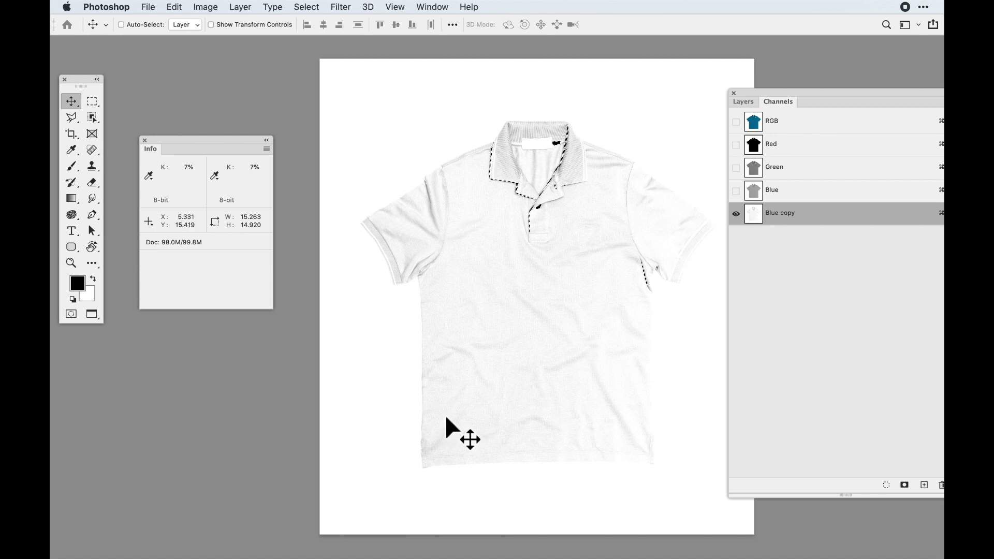
pyautogui.click(802, 123)
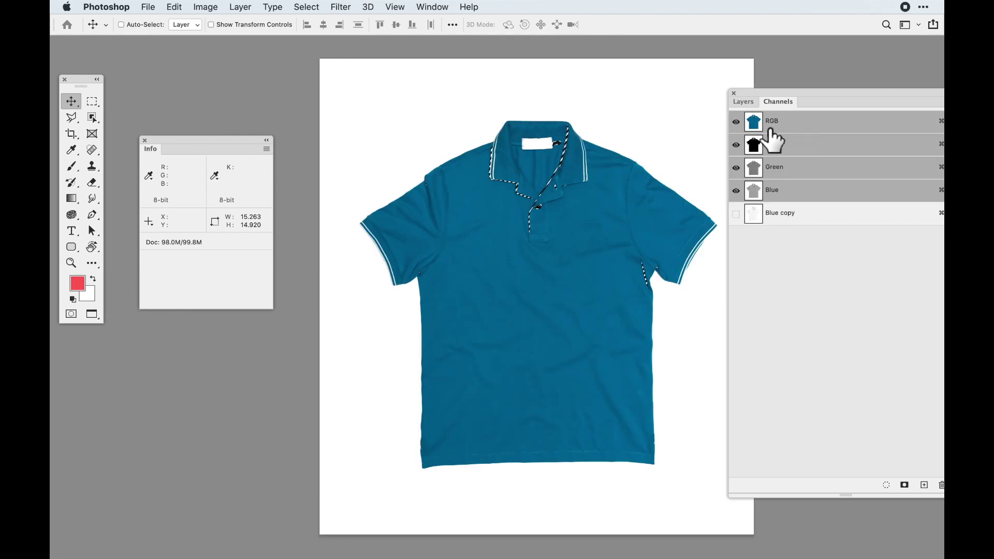
pyautogui.click(744, 102)
pyautogui.moveTo(782, 95); pyautogui.dragTo(752, 83)
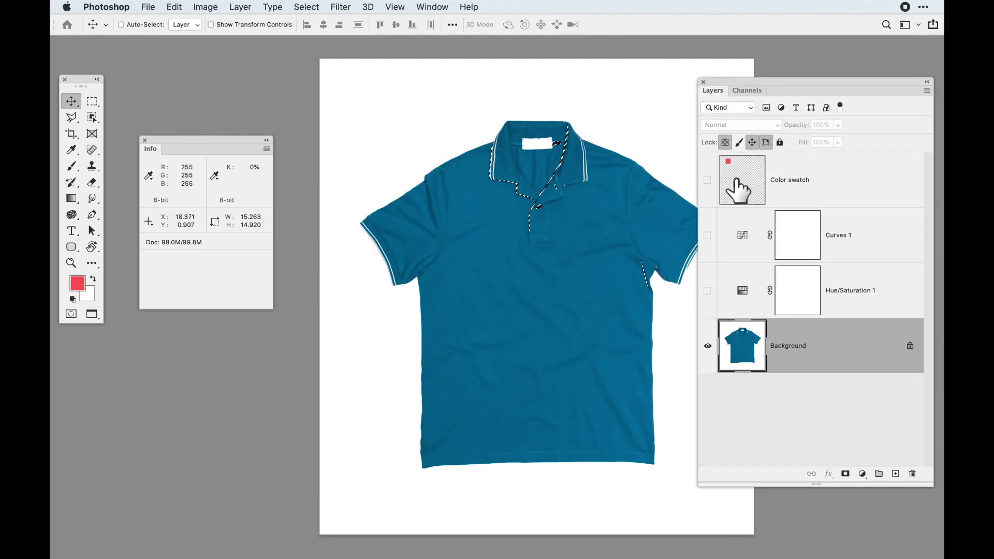
pyautogui.click(708, 291)
pyautogui.click(709, 236)
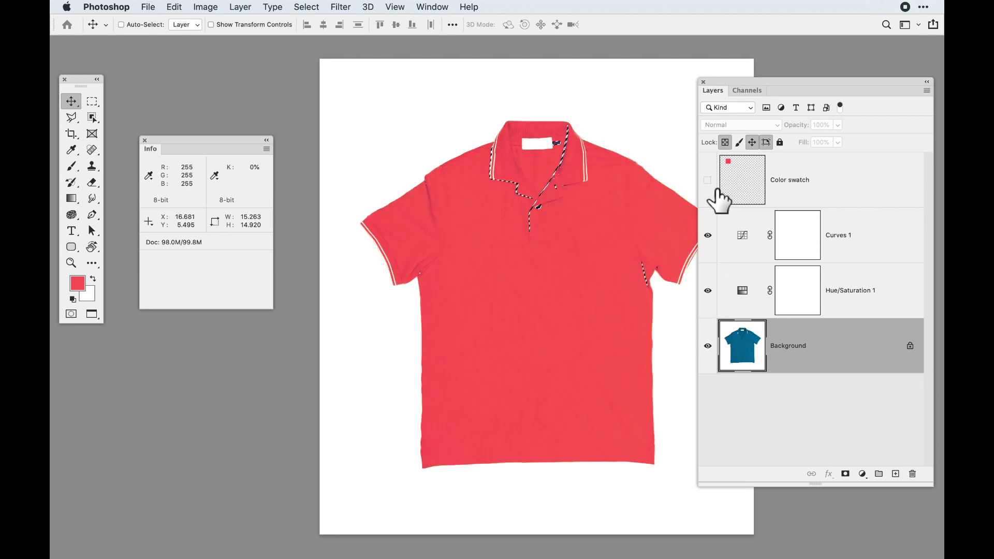
pyautogui.click(709, 180)
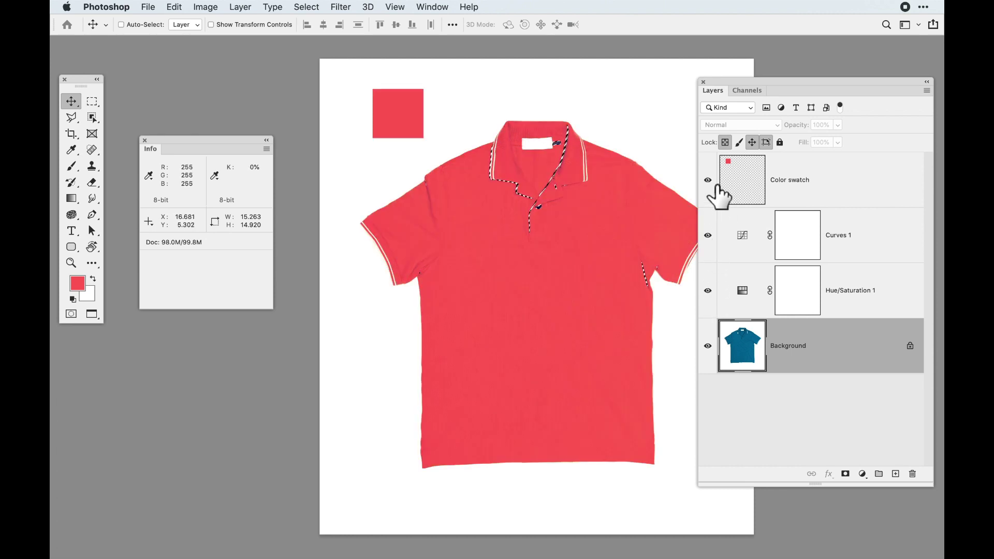
# - Add a new empty layer above the Color swatch layer and name it "shadows"
pyautogui.click(853, 195)
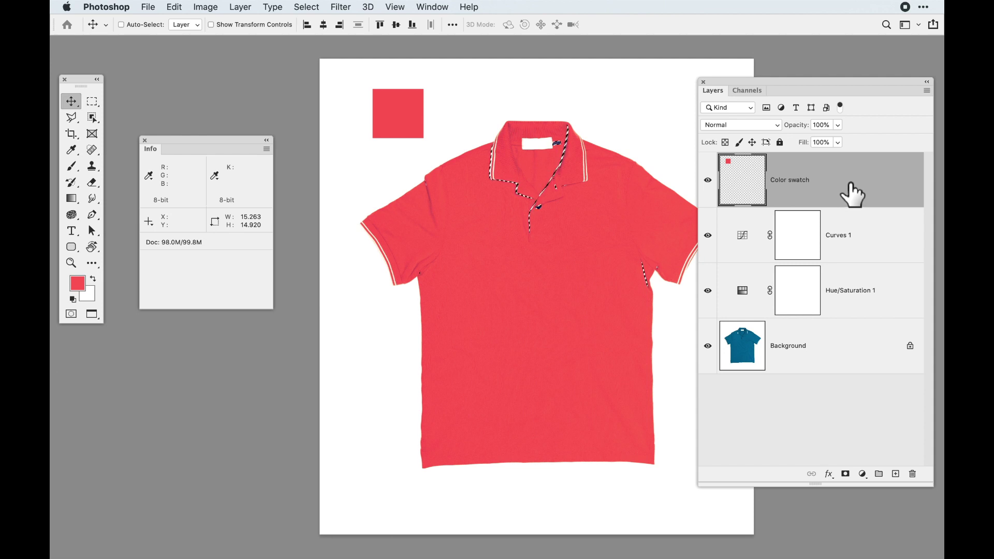
pyautogui.click(896, 474)
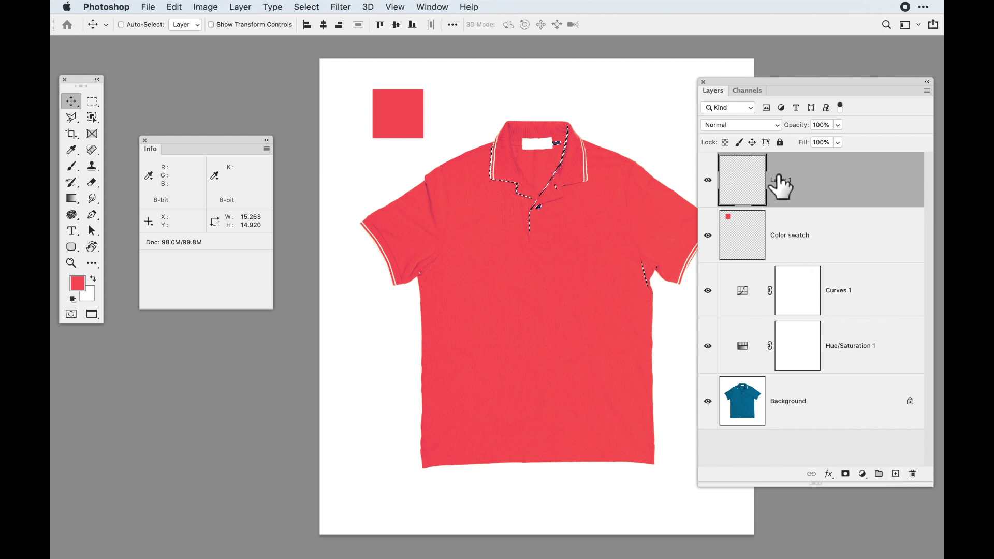
pyautogui.doubleClick(791, 187)
pyautogui.write('sh')
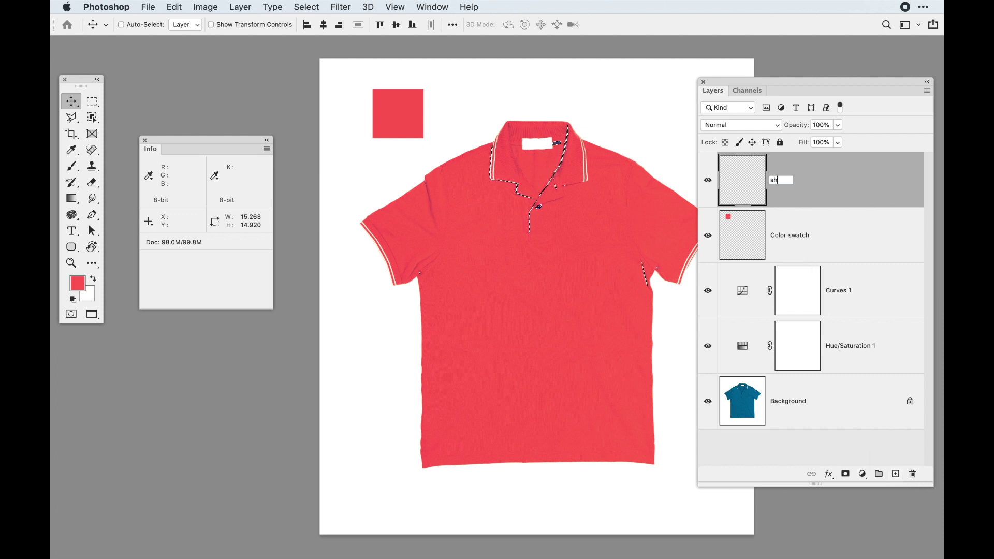
pyautogui.write('adows')
pyautogui.press('Return')
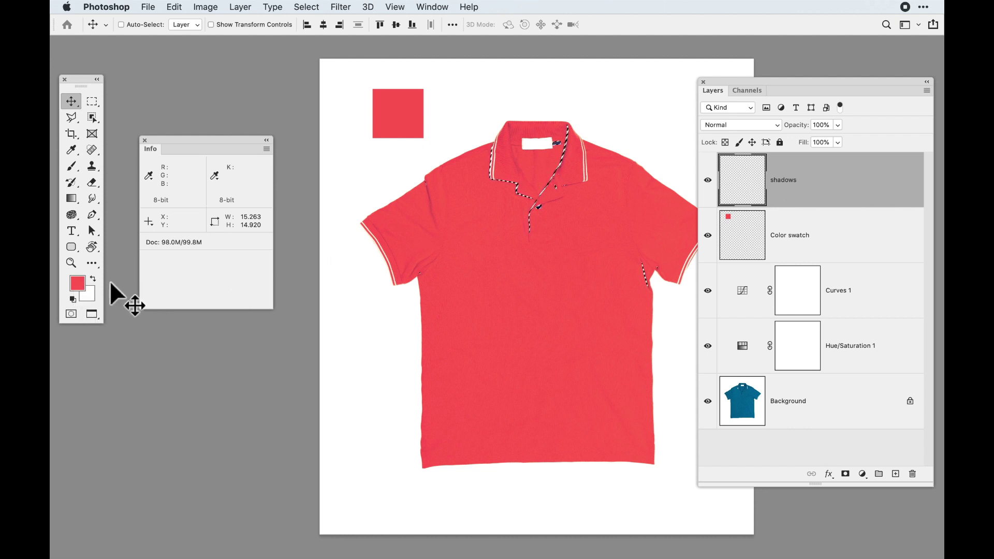
# - Set the foreground color to a darker shade of PANTONE 1785 C at 61% brightness, hex 9c2e39
pyautogui.click(81, 289)
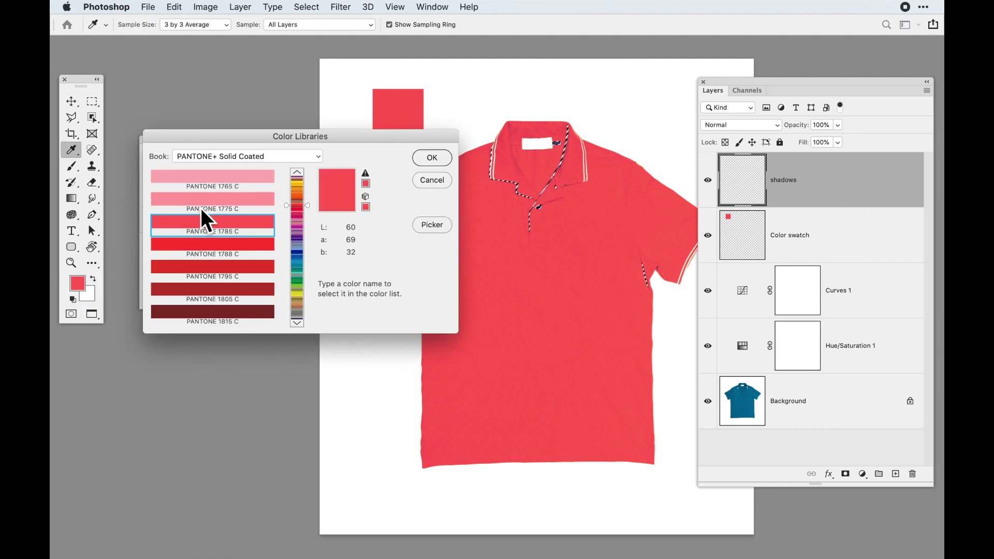
pyautogui.click(437, 232)
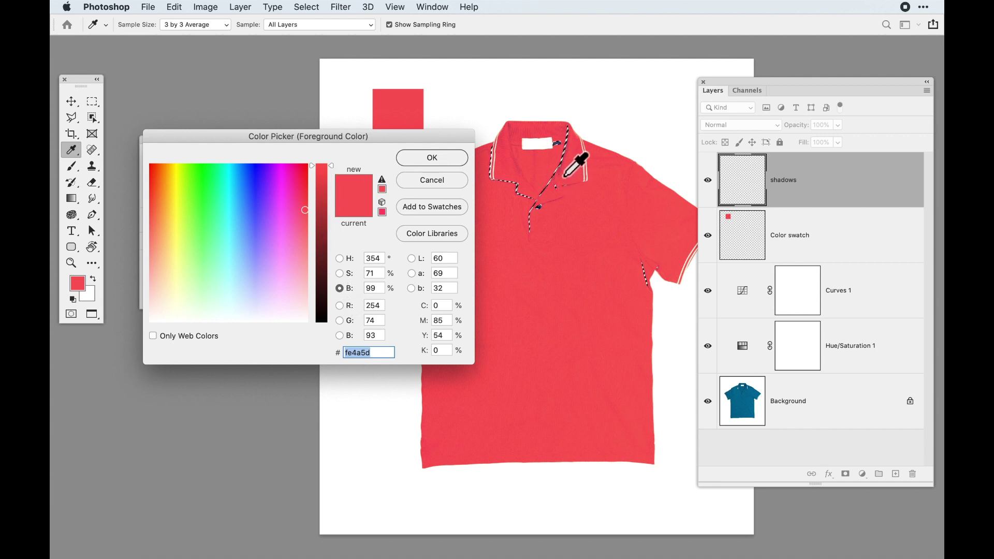
pyautogui.moveTo(333, 167); pyautogui.dragTo(331, 226)
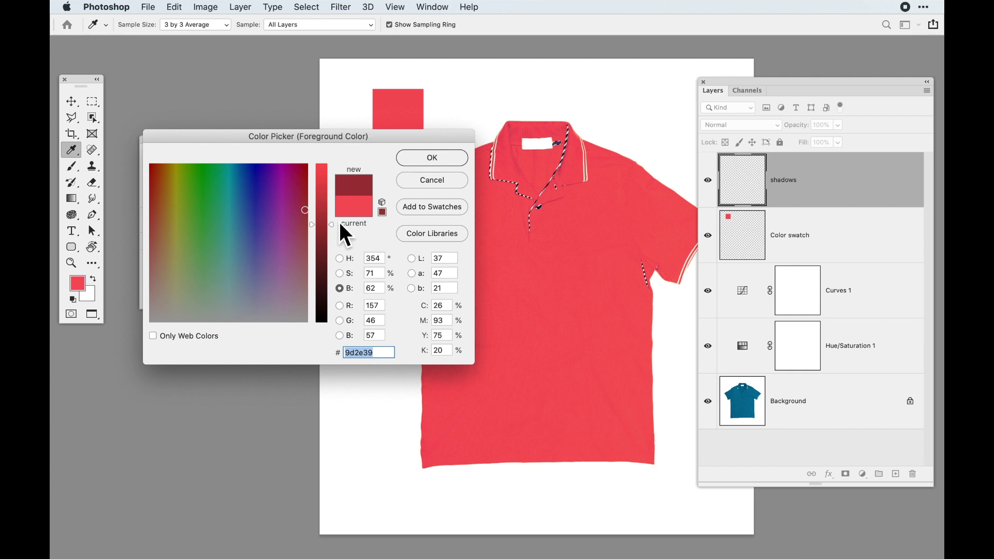
pyautogui.moveTo(332, 233)
pyautogui.mouseDown()
pyautogui.moveTo(332, 271)
pyautogui.moveTo(332, 225)
pyautogui.mouseUp()
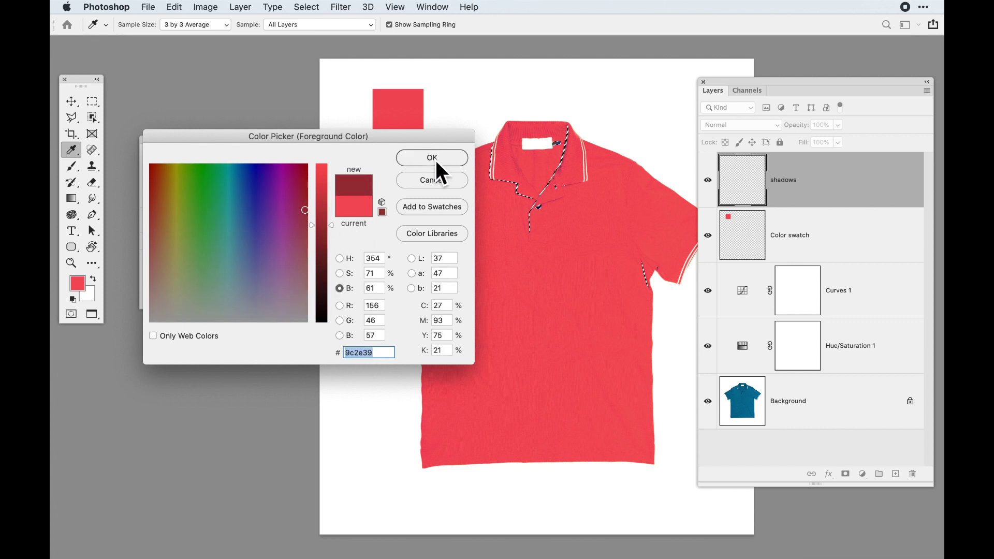
pyautogui.click(432, 158)
# - Fill the shadow selection on the shadows layer with the dark red foreground color and compare the shirt without and with the fill
pyautogui.press('v')
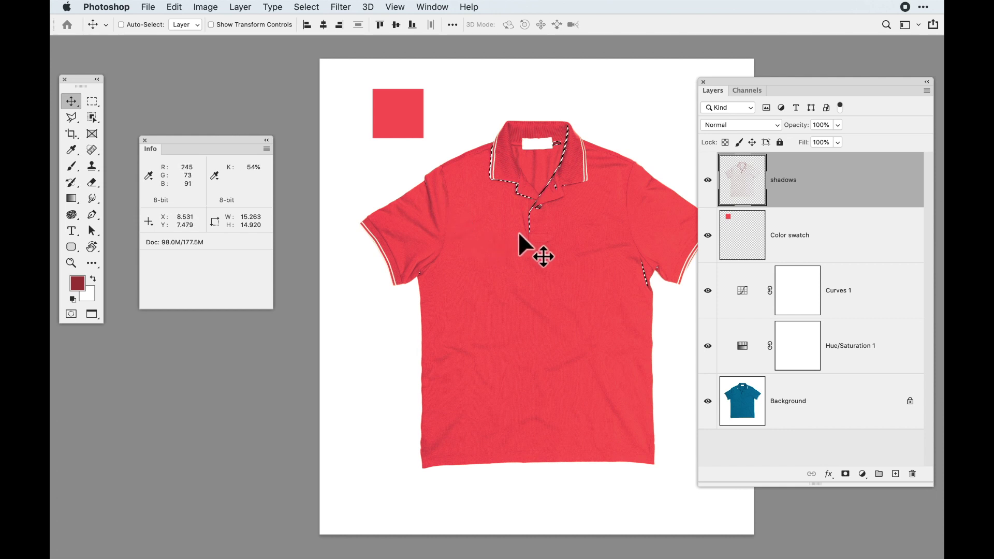
pyautogui.press('super')
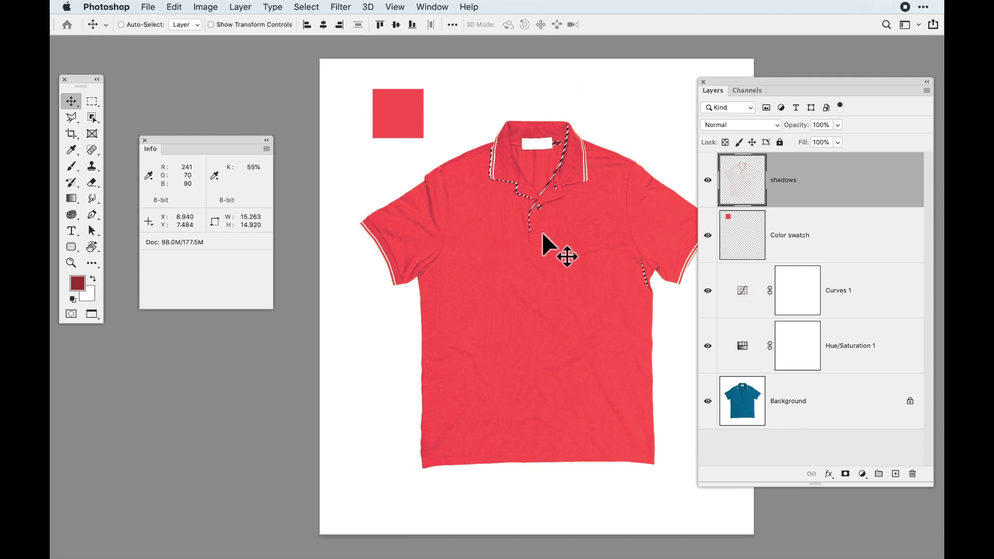
pyautogui.press('super+z')
pyautogui.press('super+shift+z')
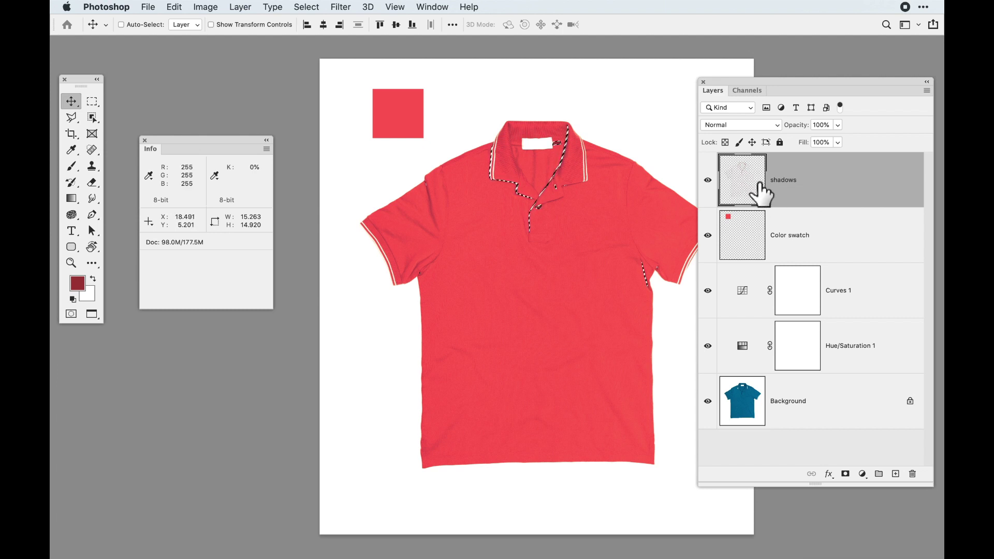
# - Deselect the shadow selection and compare the shirt with the shadows layer hidden and shown
pyautogui.press('super')
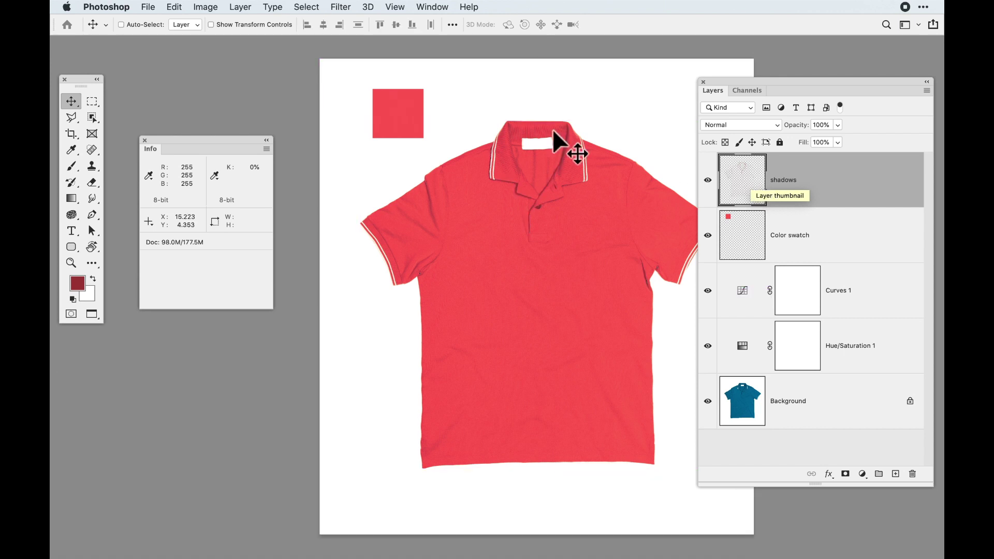
pyautogui.click(308, 7)
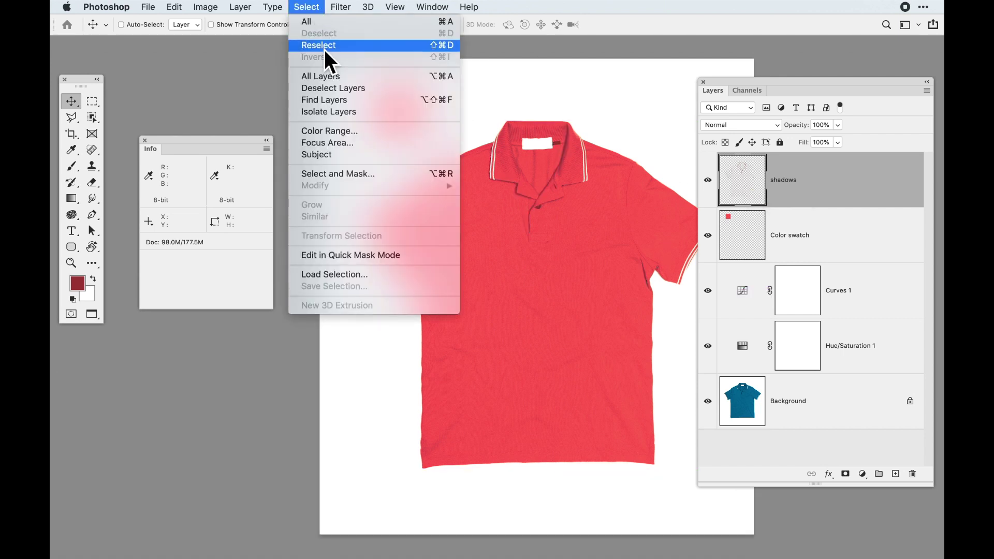
pyautogui.click(311, 13)
pyautogui.click(708, 180)
pyautogui.click(708, 180)
pyautogui.click(712, 181)
pyautogui.click(712, 181)
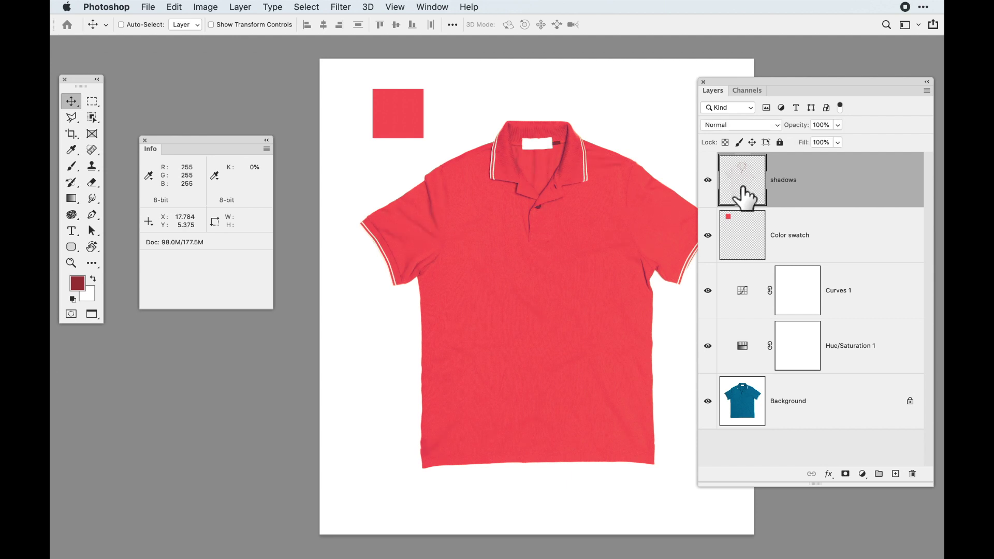
# - Set the shadows layer's blend mode to Multiply and compare the shirt with the layer hidden and shown
pyautogui.click(743, 127)
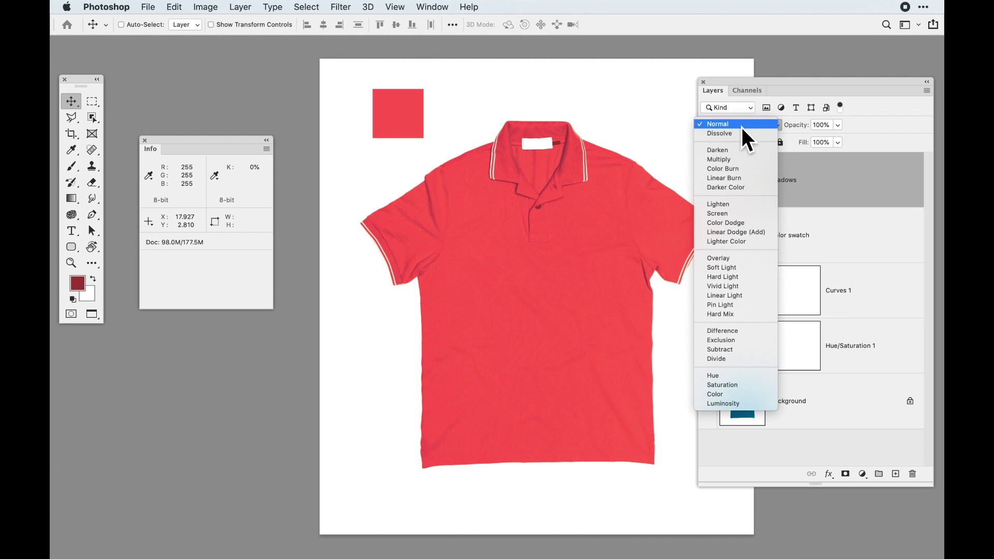
pyautogui.click(744, 160)
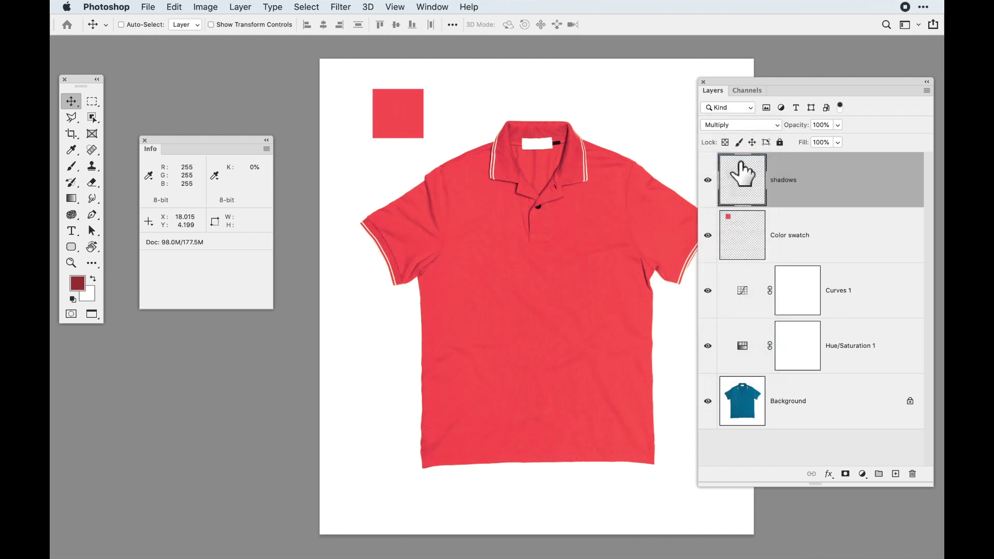
pyautogui.click(709, 182)
pyautogui.click(709, 181)
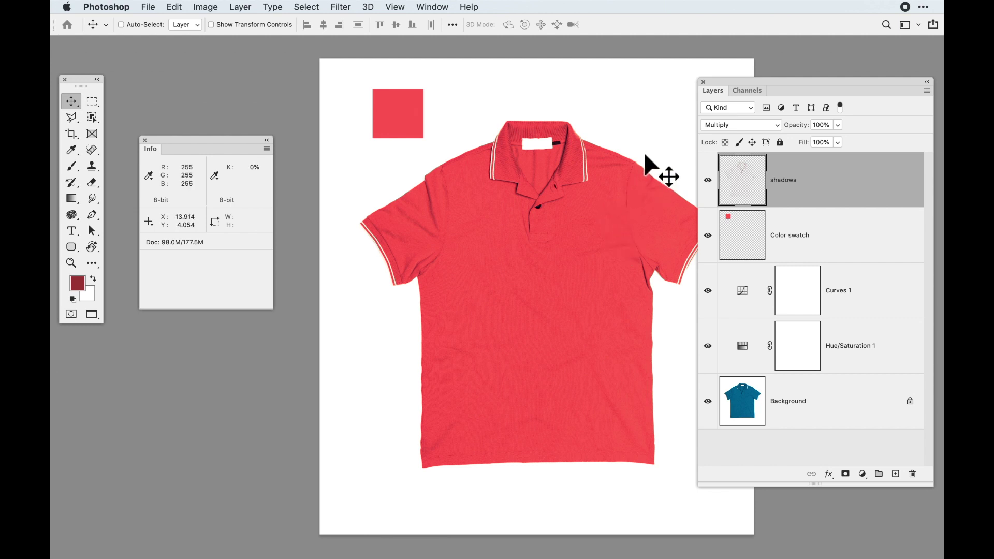
# - Place the color swatch on the middle of the shirt body and move its layer above the shadows layer
pyautogui.click(732, 222)
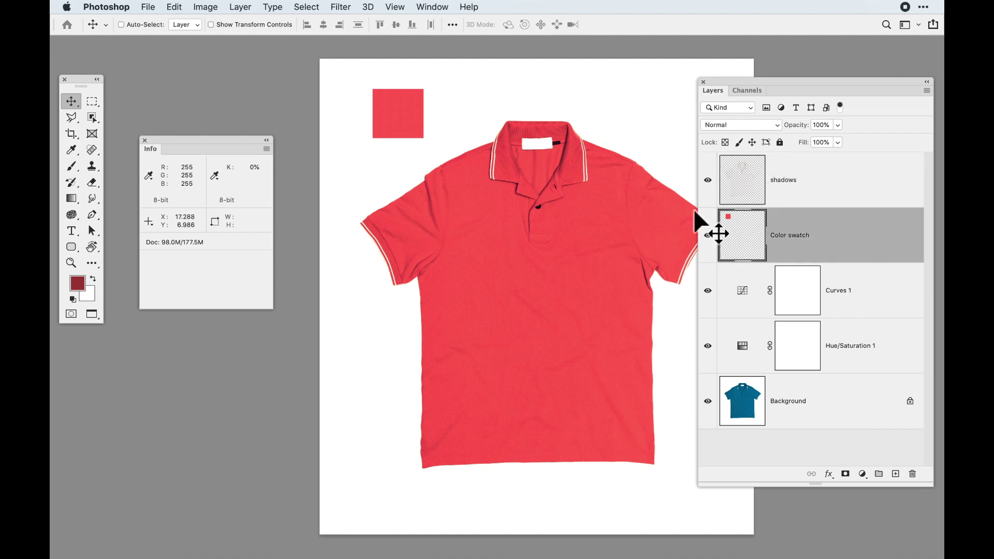
pyautogui.moveTo(382, 132); pyautogui.dragTo(528, 293)
pyautogui.moveTo(776, 290); pyautogui.dragTo(827, 178)
pyautogui.moveTo(559, 291); pyautogui.dragTo(514, 269)
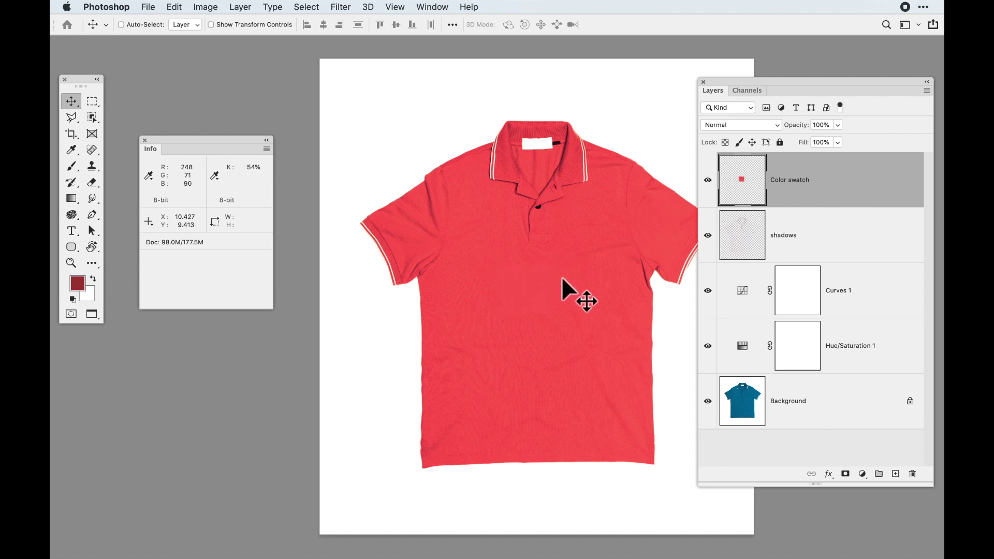
# - Examine the fabric around the color swatch up close, comparing the color match with the shadows layer hidden and shown
pyautogui.press('super+space')
pyautogui.moveTo(457, 244); pyautogui.dragTo(561, 326)
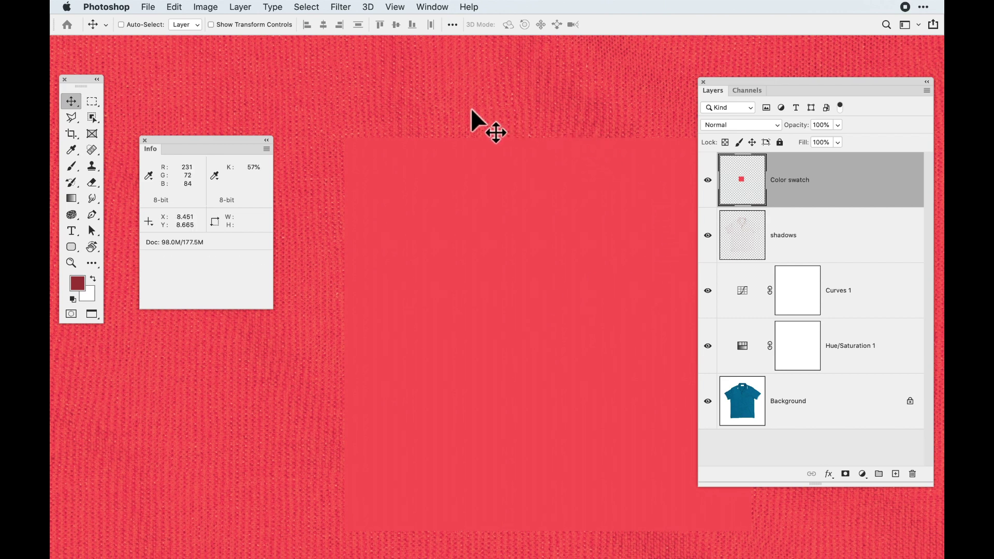
pyautogui.click(713, 236)
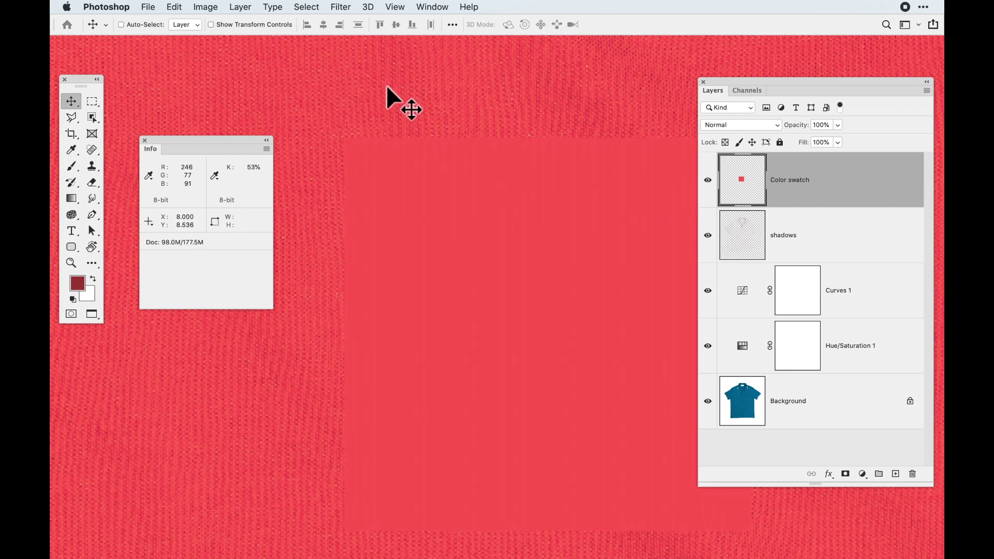
pyautogui.press('super+minus')
pyautogui.press('super+minus')
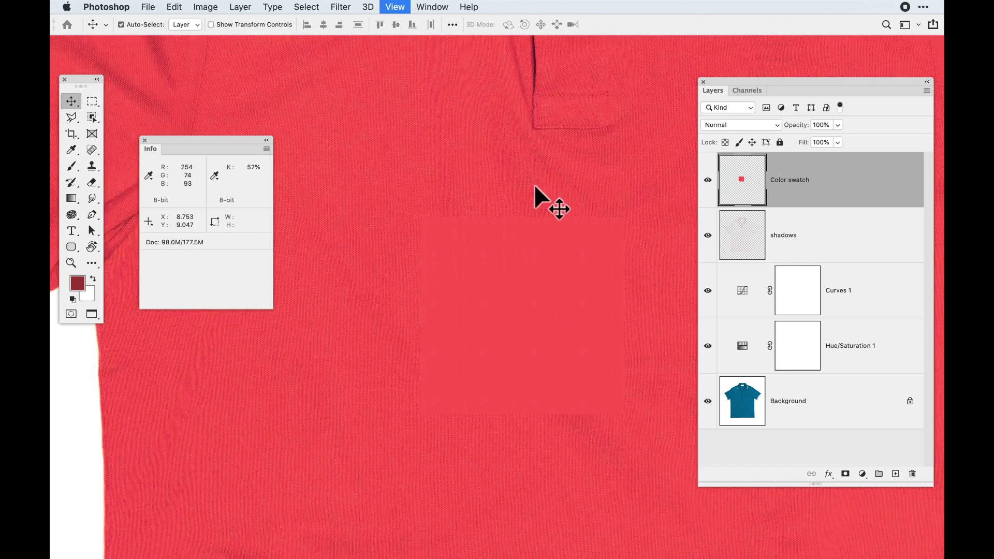
pyautogui.click(713, 236)
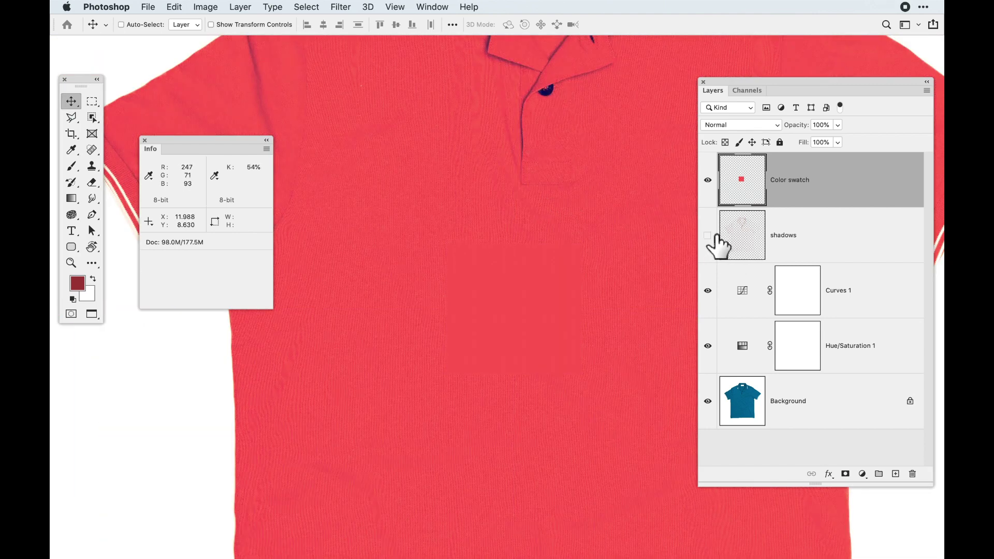
pyautogui.click(708, 235)
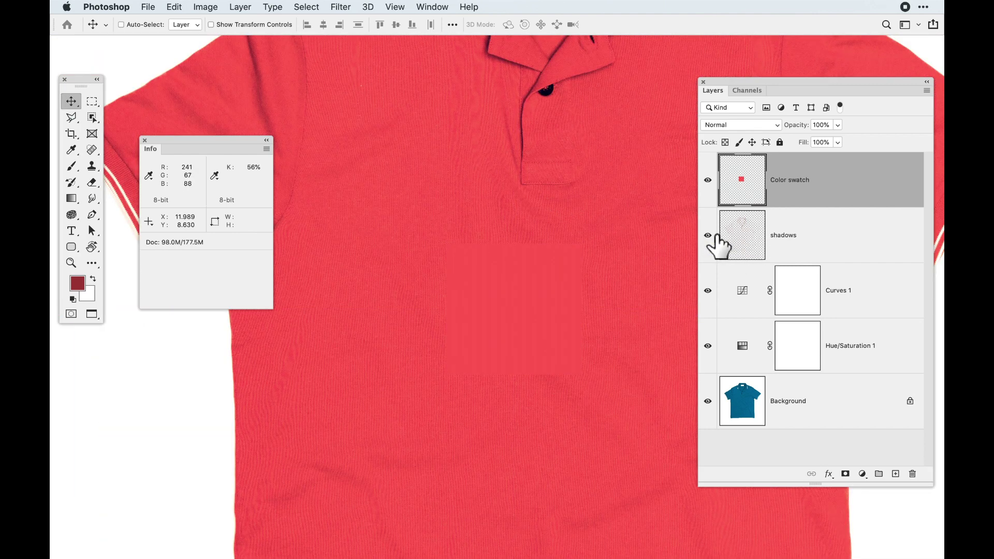
pyautogui.click(716, 236)
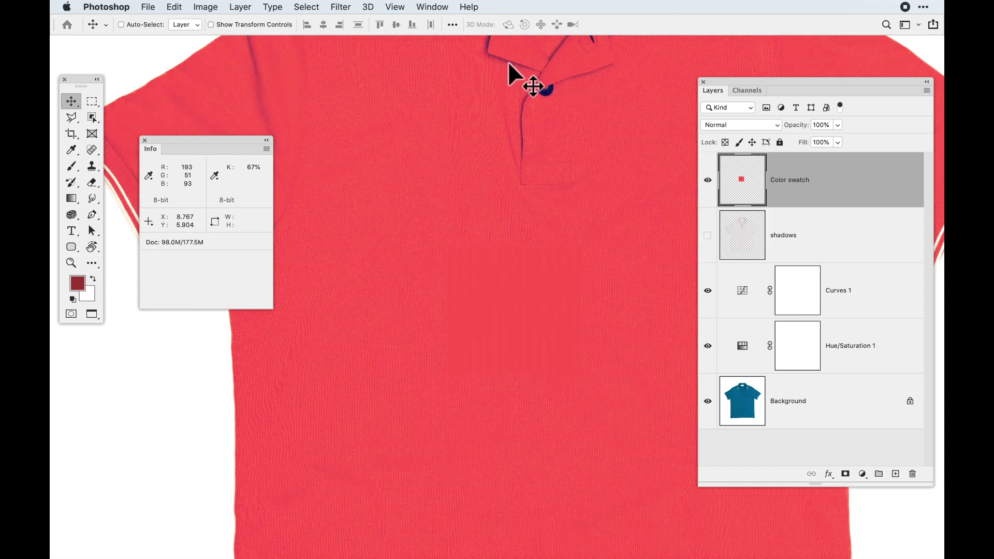
pyautogui.click(715, 238)
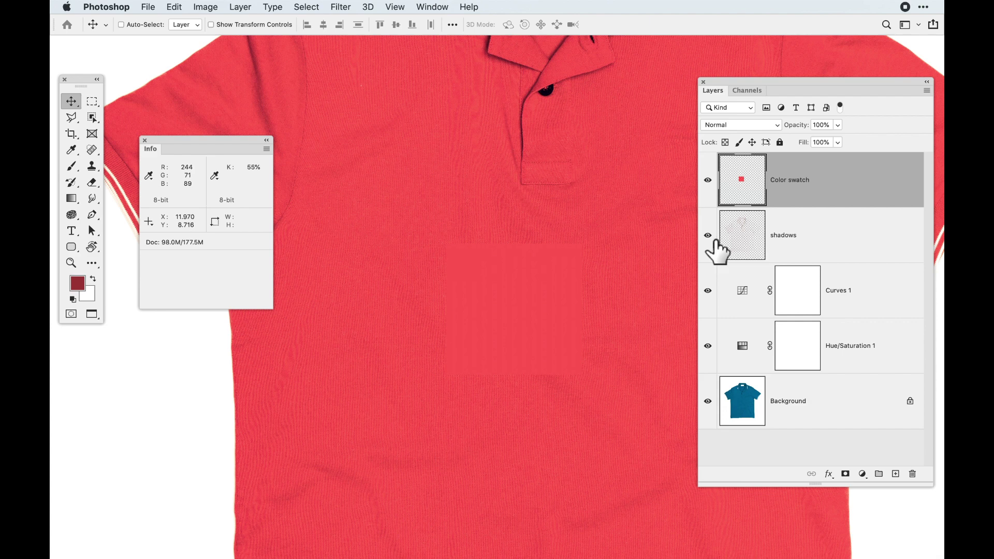
# - Move the color swatch off the shirt to the upper-left corner of the white canvas
pyautogui.press('super+minus')
pyautogui.press('super+minus')
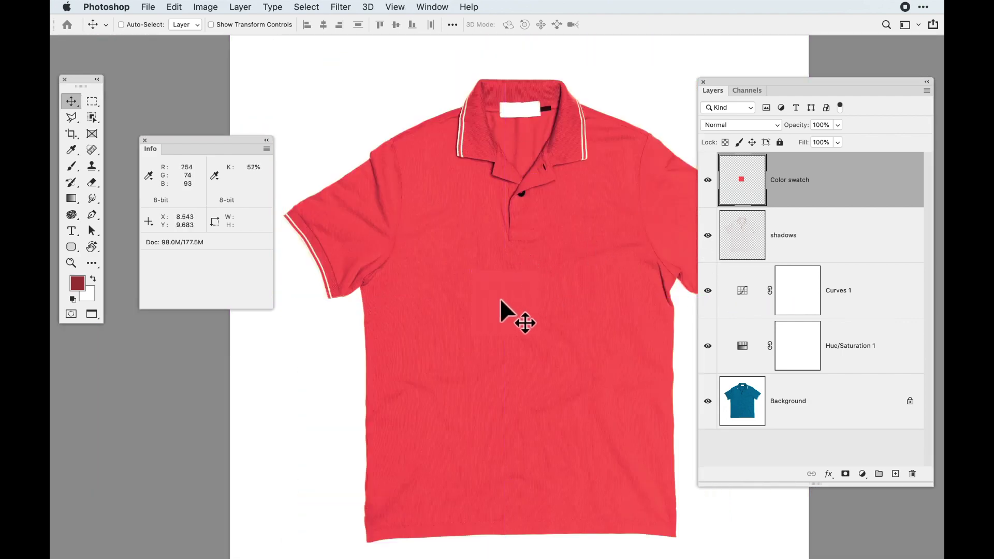
pyautogui.moveTo(493, 299); pyautogui.dragTo(316, 98)
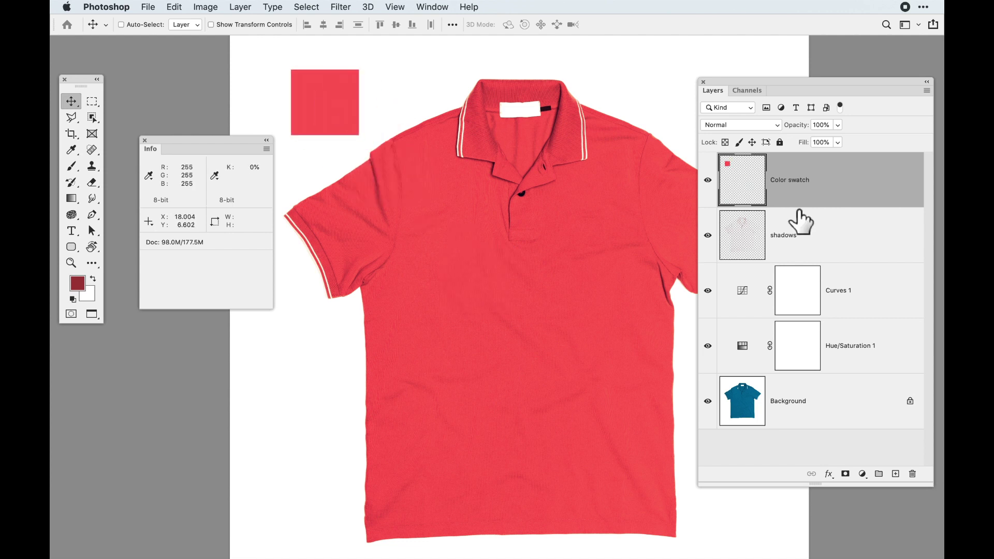
# - Compare the recolored shirt with and without the shadows layer, and against the original blue Background alone
pyautogui.click(708, 235)
pyautogui.click(716, 241)
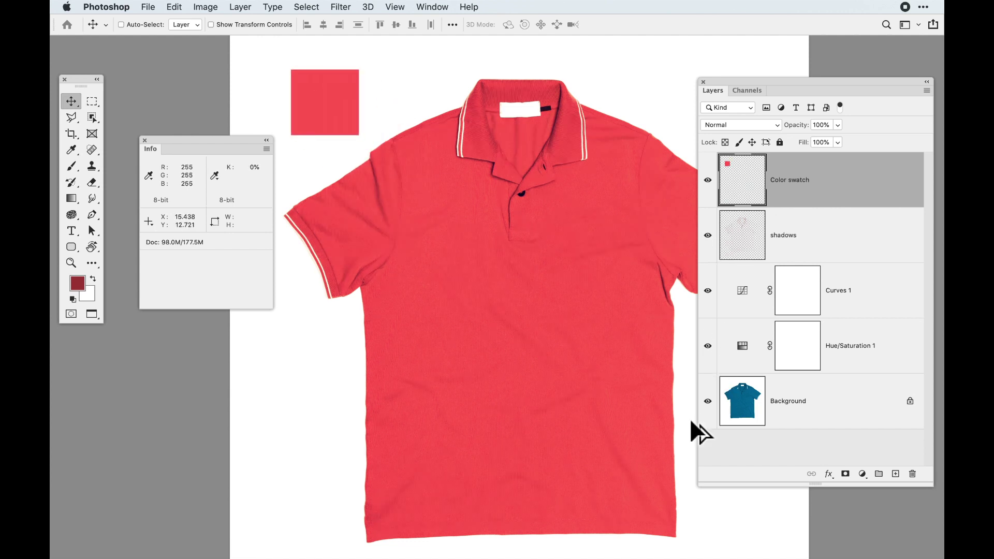
pyautogui.keyDown('alt'); pyautogui.click(719, 404); pyautogui.keyUp('alt')
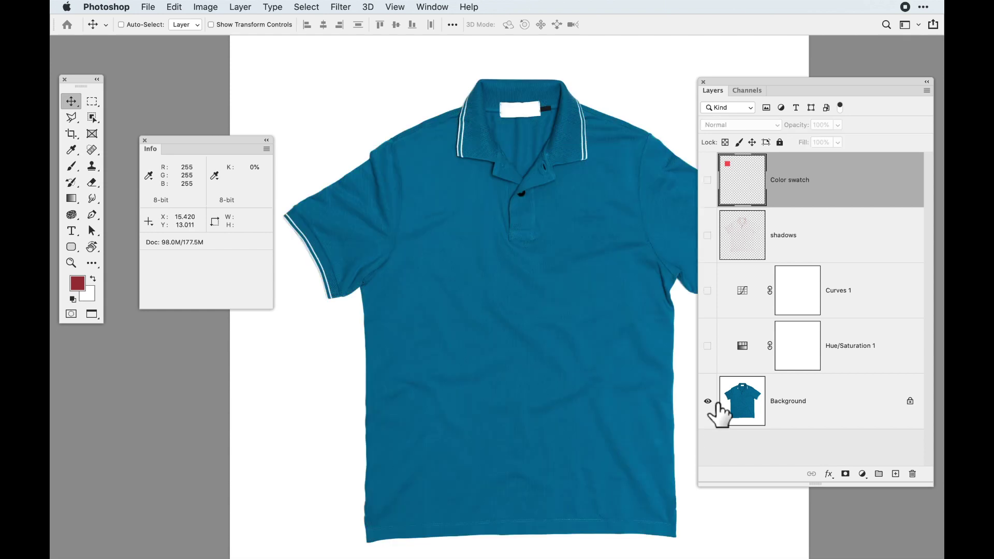
pyautogui.keyDown('alt'); pyautogui.click(719, 404); pyautogui.keyUp('alt')
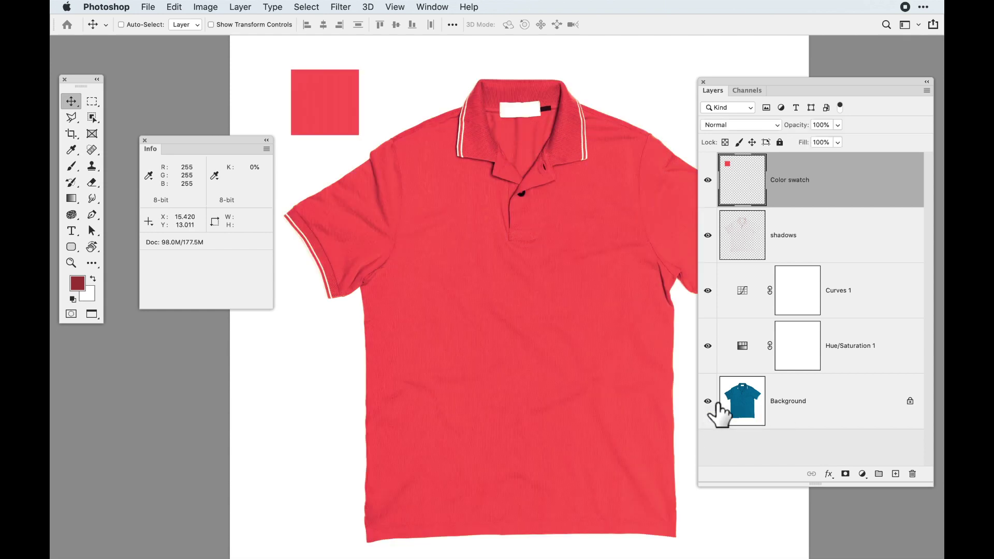
pyautogui.keyDown('alt'); pyautogui.click(719, 404); pyautogui.keyUp('alt')
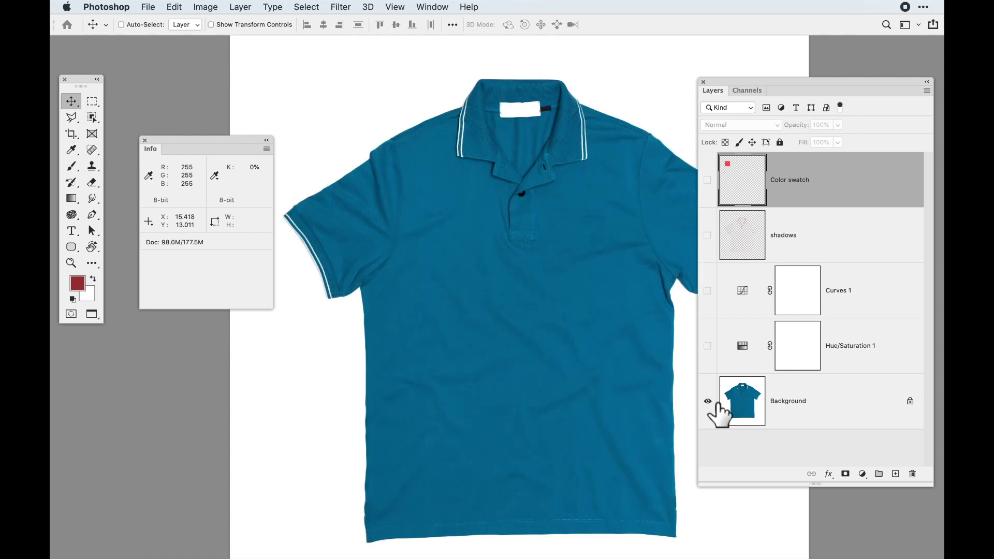
pyautogui.keyDown('alt'); pyautogui.click(719, 404); pyautogui.keyUp('alt')
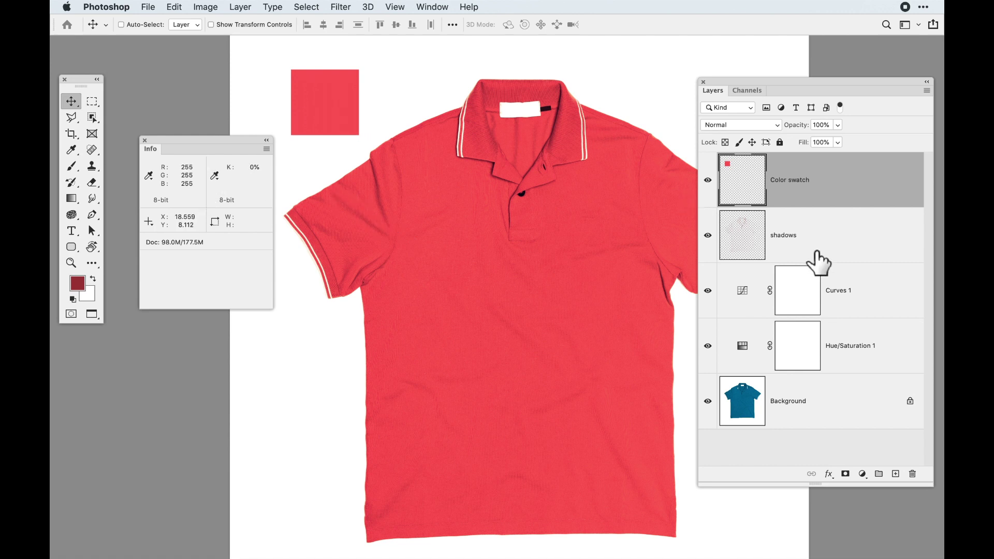
# - Review the Blue copy channel and the shadows layer built from it
pyautogui.click(750, 91)
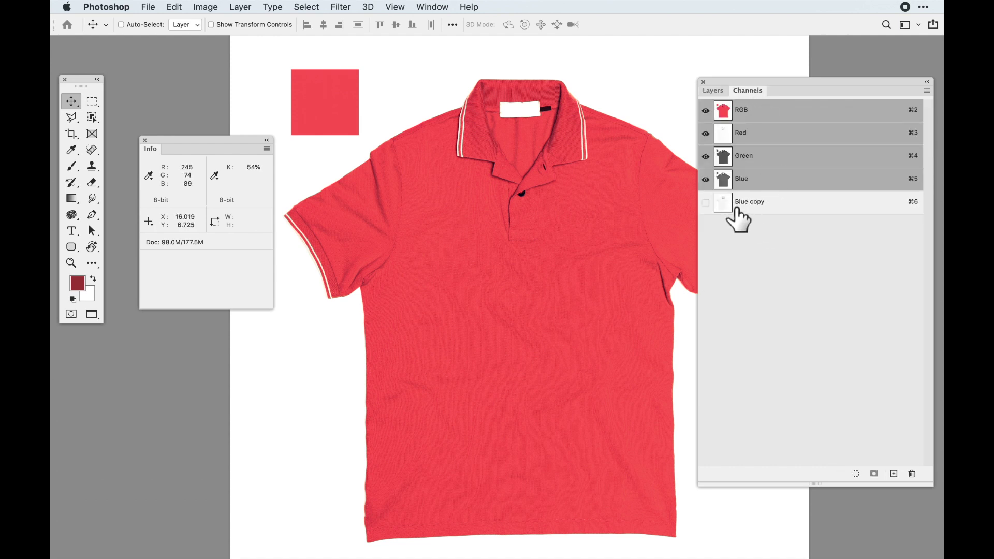
pyautogui.click(717, 91)
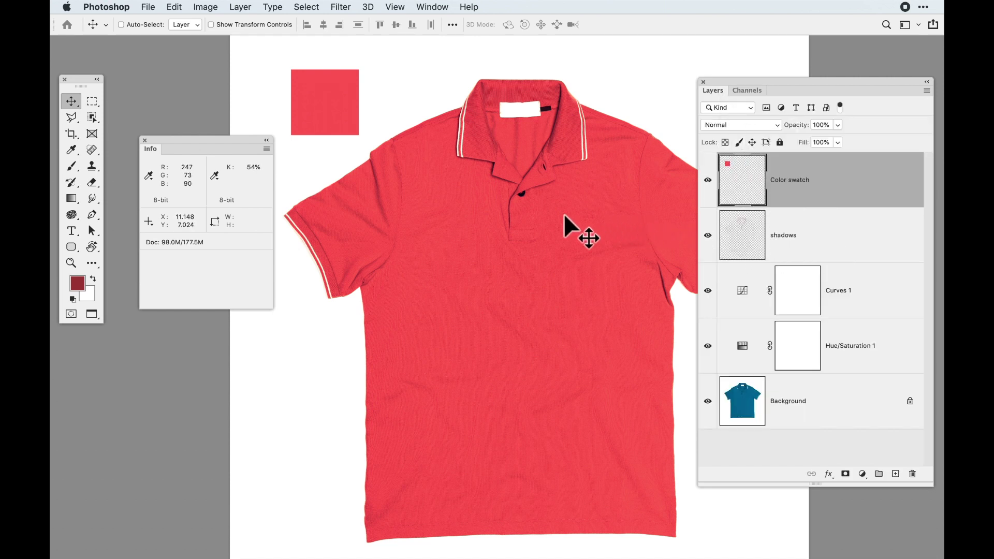
pyautogui.click(741, 234)
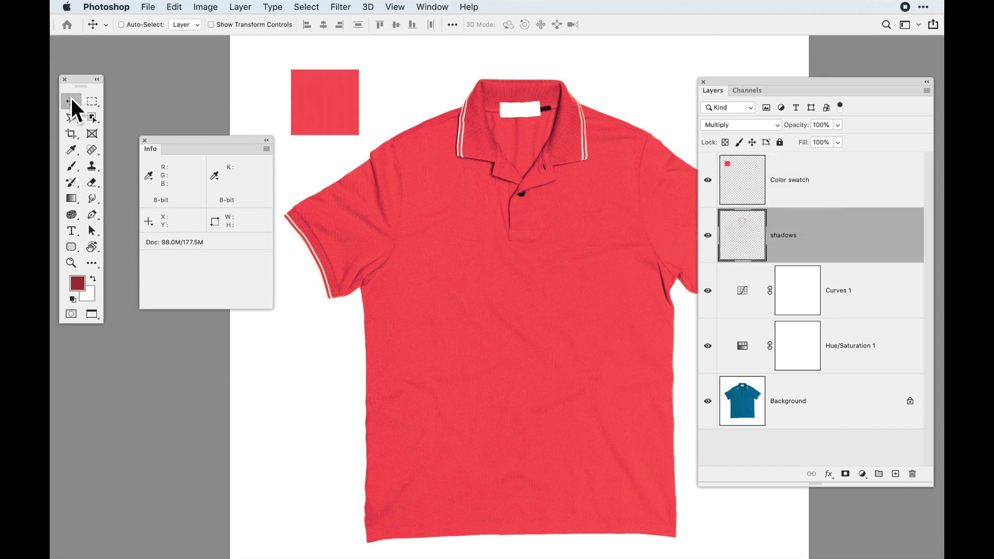
# - Uncover the shirt's right-hand sleeve and shift the color swatch slightly up and left on the canvas
pyautogui.moveTo(725, 86); pyautogui.dragTo(789, 86)
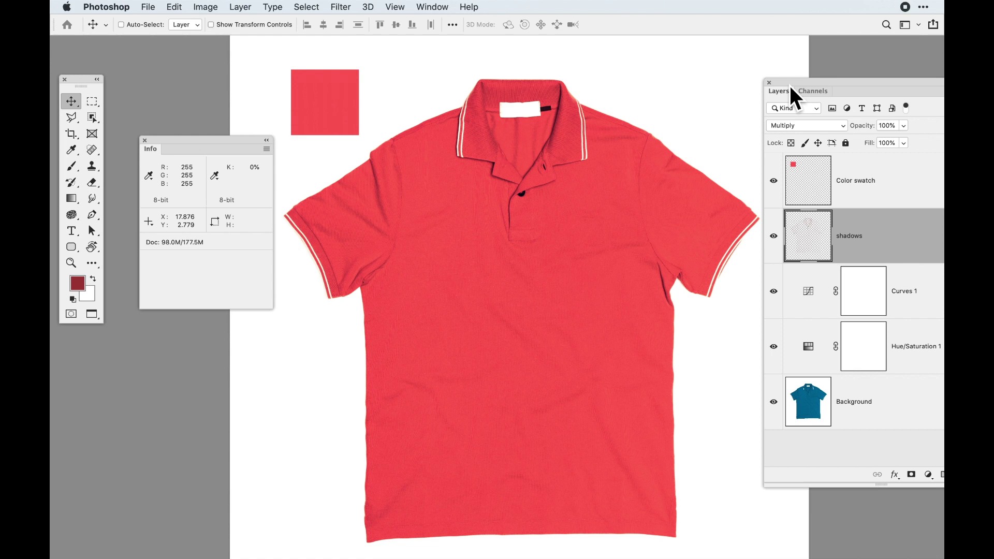
pyautogui.click(820, 181)
pyautogui.moveTo(321, 133); pyautogui.dragTo(319, 107)
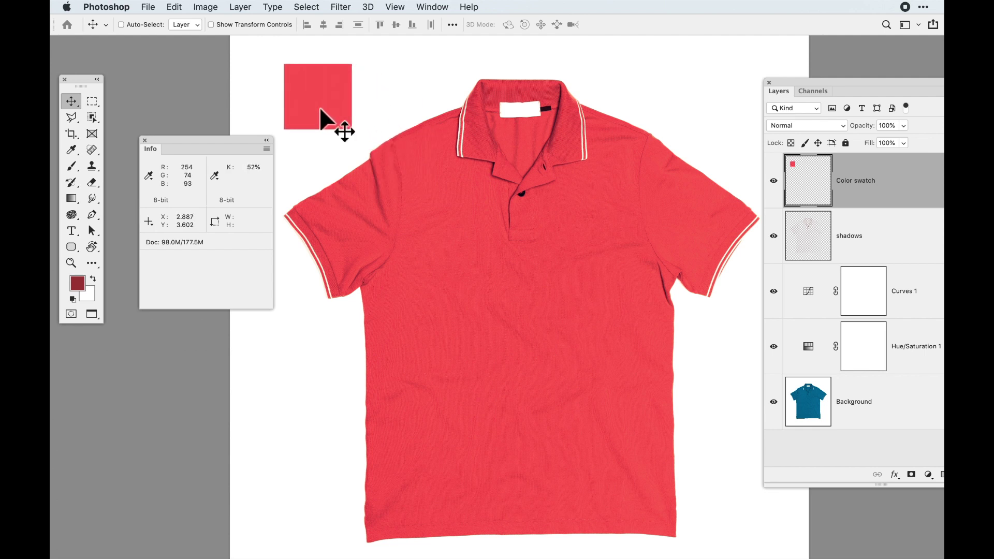